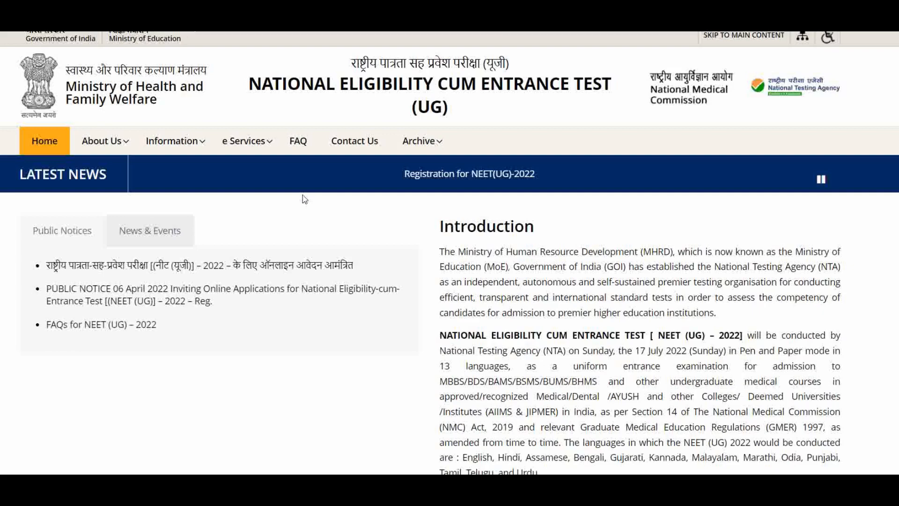
Open the Registration for NEET(UG)-2022 page listed under Candidate Activity on the NEET home page.
scroll(328, 229, down, 8)
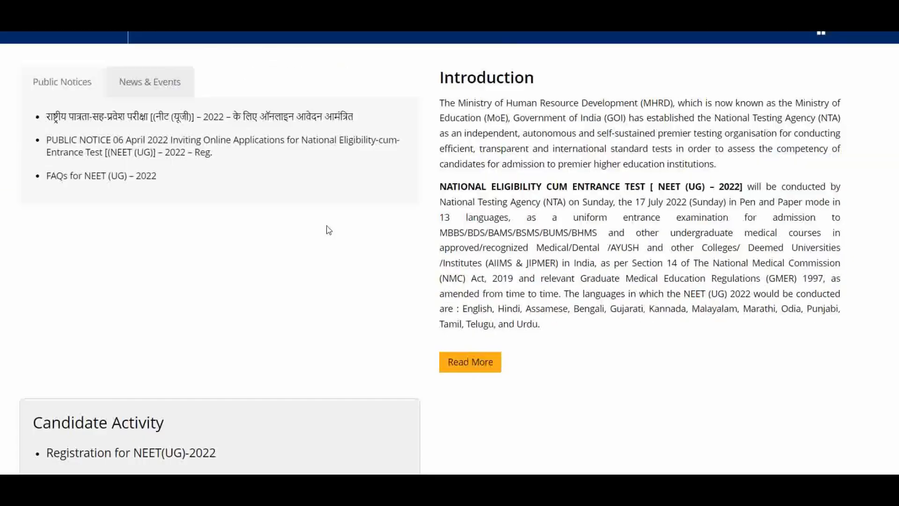
scroll(309, 233, up, 1)
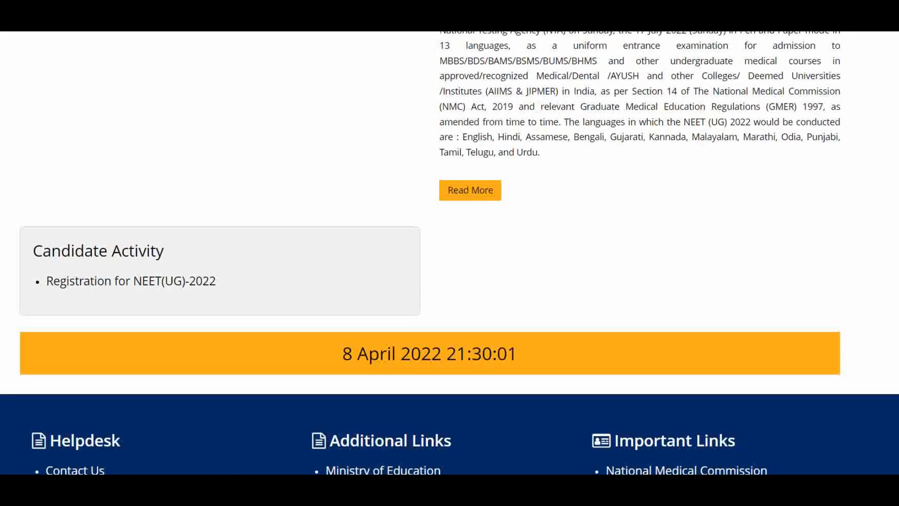
mouse_move(27, 237)
mouse_down()
mouse_move(122, 311)
mouse_move(229, 299)
mouse_up()
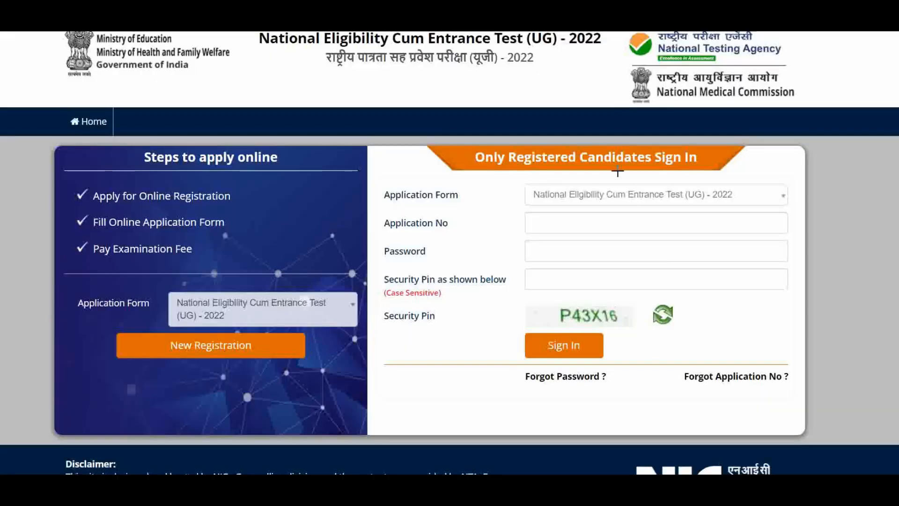
Review the Forgot Password and Forgot Application No options for registered candidates, and start a new registration.
drag(505, 362, 634, 395)
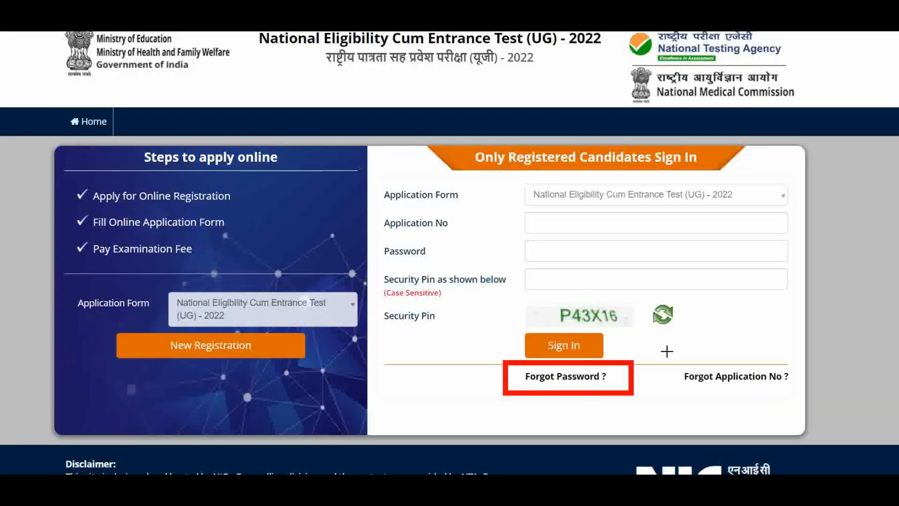
mouse_move(666, 351)
mouse_down()
mouse_move(689, 387)
mouse_move(794, 389)
mouse_up()
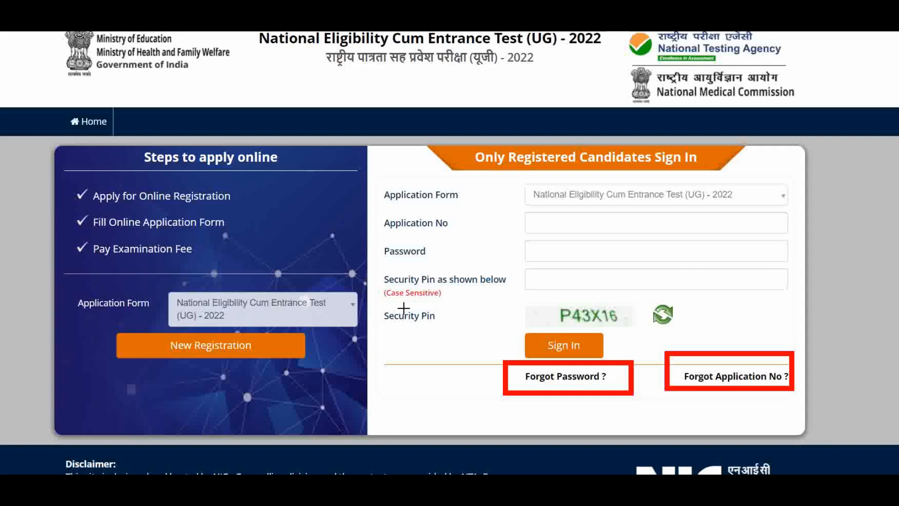
mouse_move(150, 329)
mouse_down()
mouse_move(244, 367)
mouse_move(293, 370)
mouse_up()
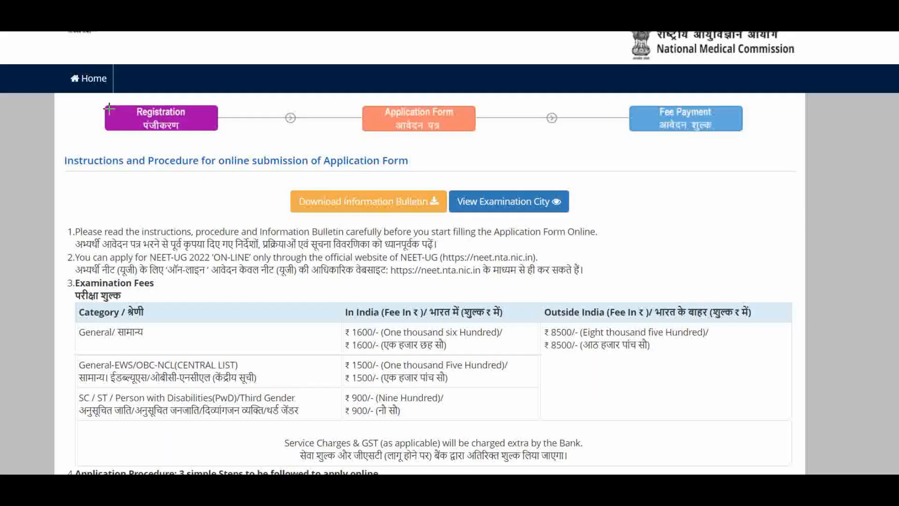
Examine the three application stages: Registration, Application Form and Fee Payment.
mouse_move(98, 100)
mouse_down()
mouse_move(156, 149)
mouse_move(212, 139)
mouse_up()
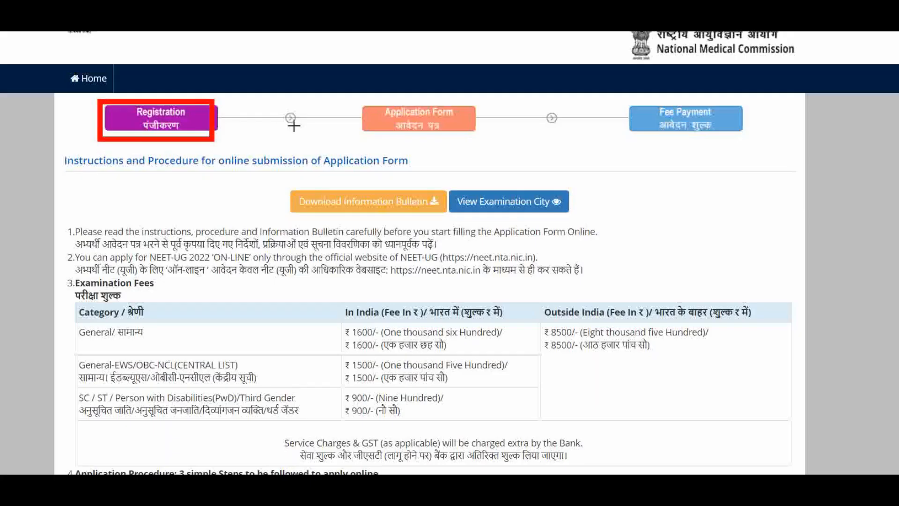
mouse_move(354, 103)
mouse_down()
mouse_move(443, 144)
mouse_move(475, 141)
mouse_up()
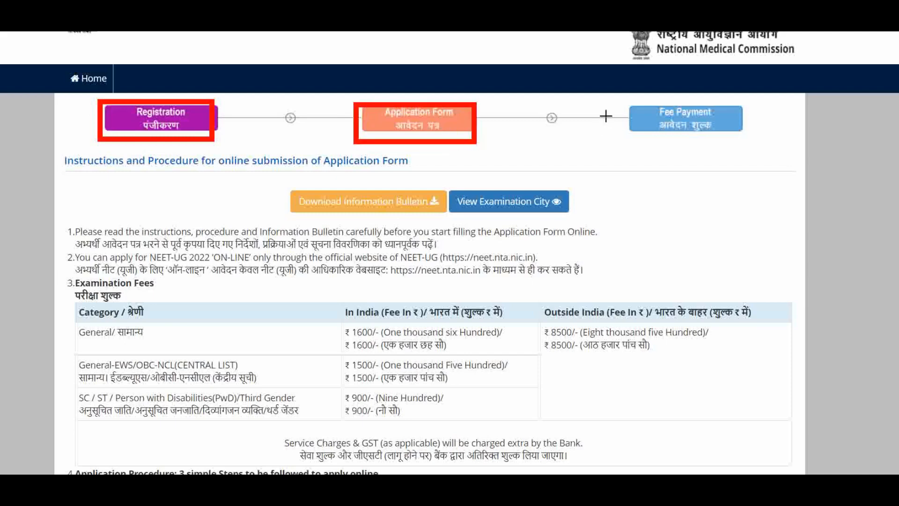
mouse_move(616, 100)
mouse_down()
mouse_move(745, 153)
mouse_move(739, 141)
mouse_up()
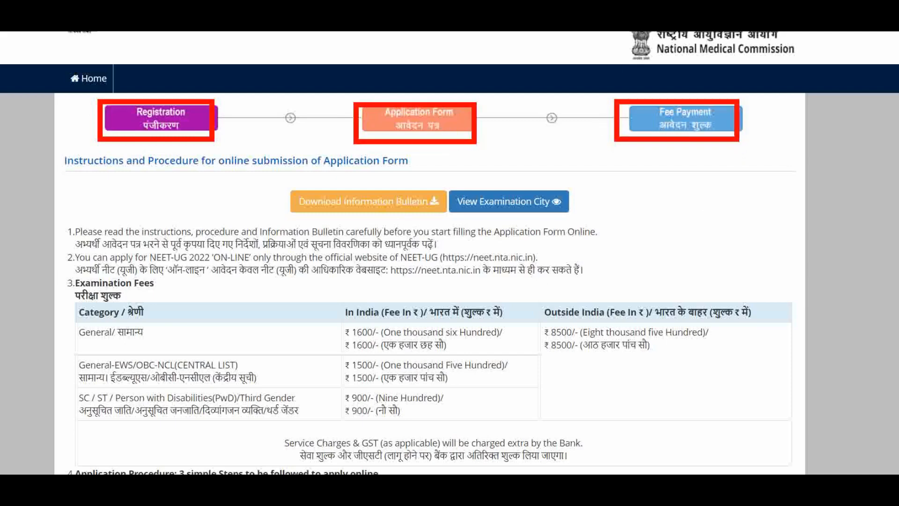
key(Escape)
Examine the examination fees for each candidate category, both in India and outside India.
scroll(415, 319, down, 1)
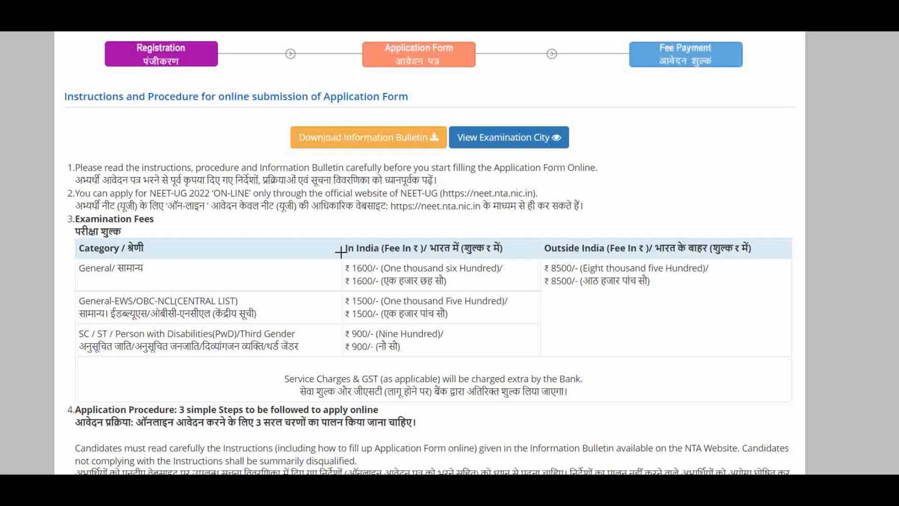
mouse_move(340, 250)
mouse_down()
mouse_move(452, 296)
mouse_move(495, 286)
mouse_move(670, 301)
mouse_up()
click(540, 248)
mouse_move(323, 285)
mouse_down()
mouse_move(356, 324)
mouse_move(490, 328)
mouse_move(483, 319)
mouse_up()
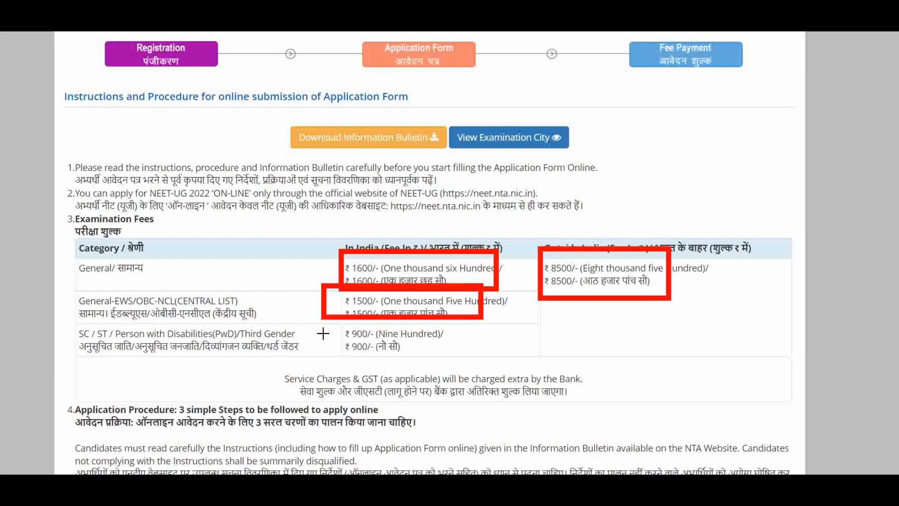
mouse_move(320, 323)
mouse_down()
mouse_move(445, 361)
mouse_move(450, 353)
mouse_up()
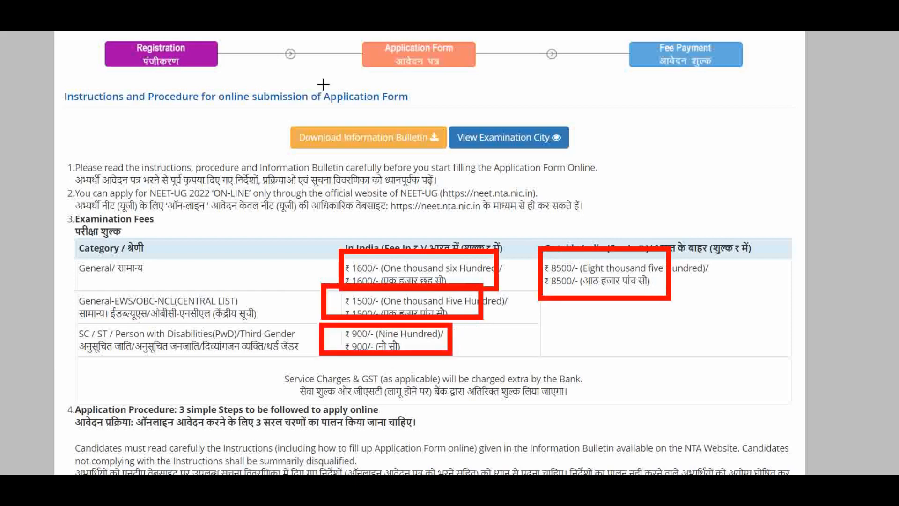
key(Escape)
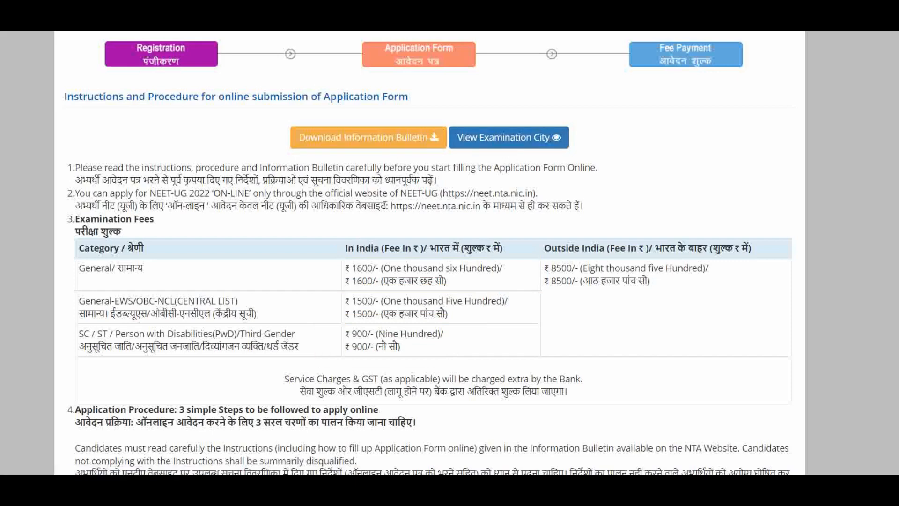
Read through the application instructions, accept the Information Bulletin declaration and proceed to the registration form.
scroll(365, 263, down, 8)
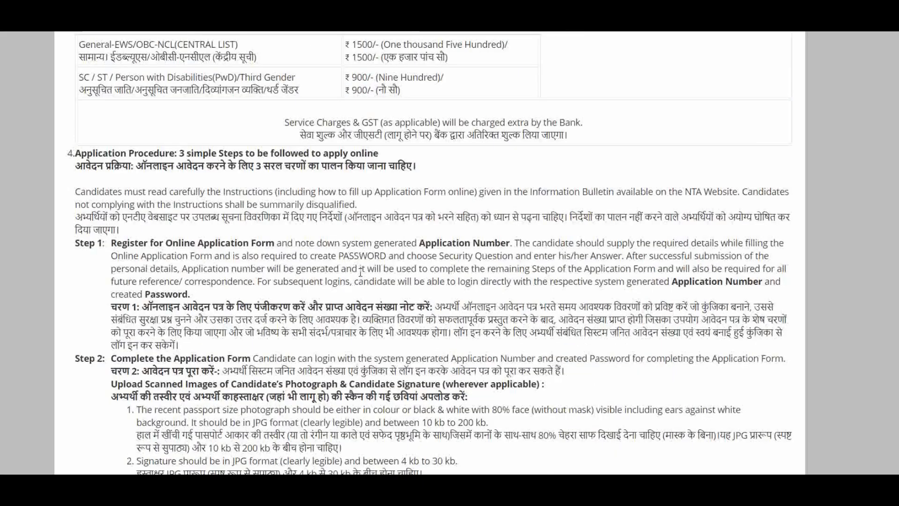
scroll(278, 258, down, 4)
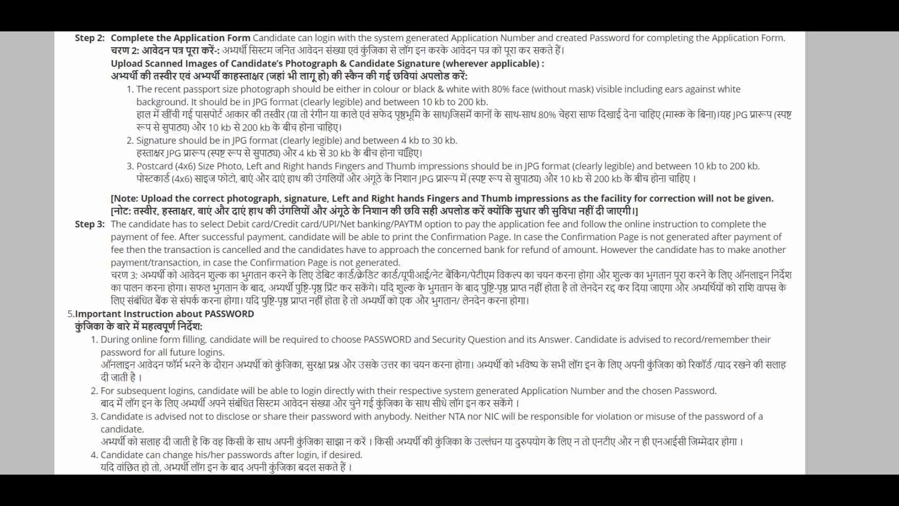
scroll(304, 238, down, 12)
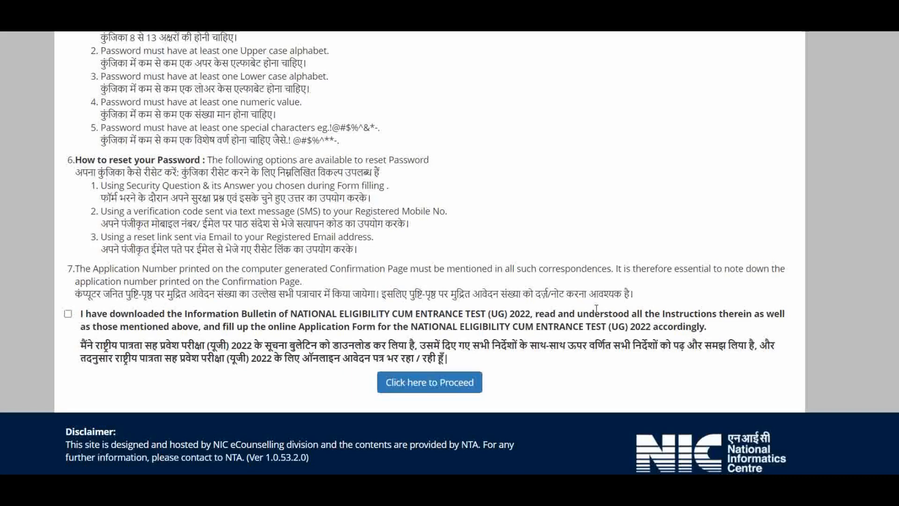
click(68, 315)
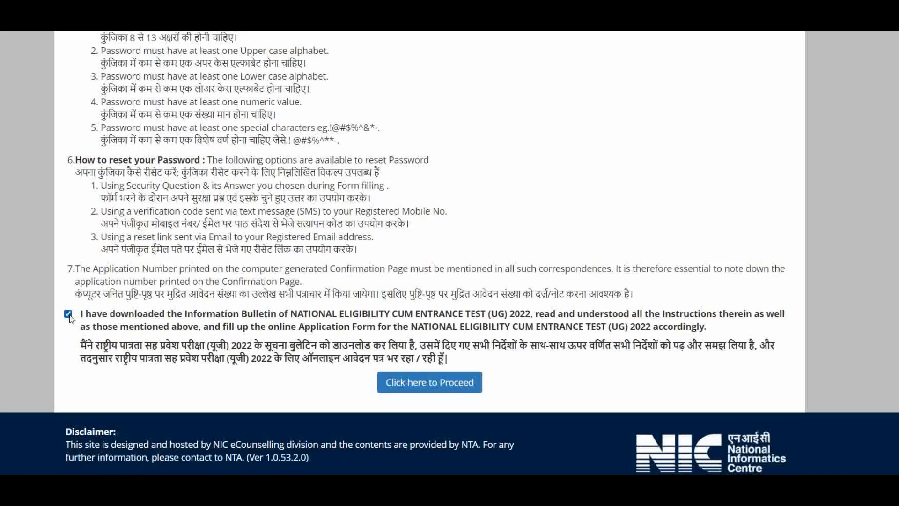
click(427, 385)
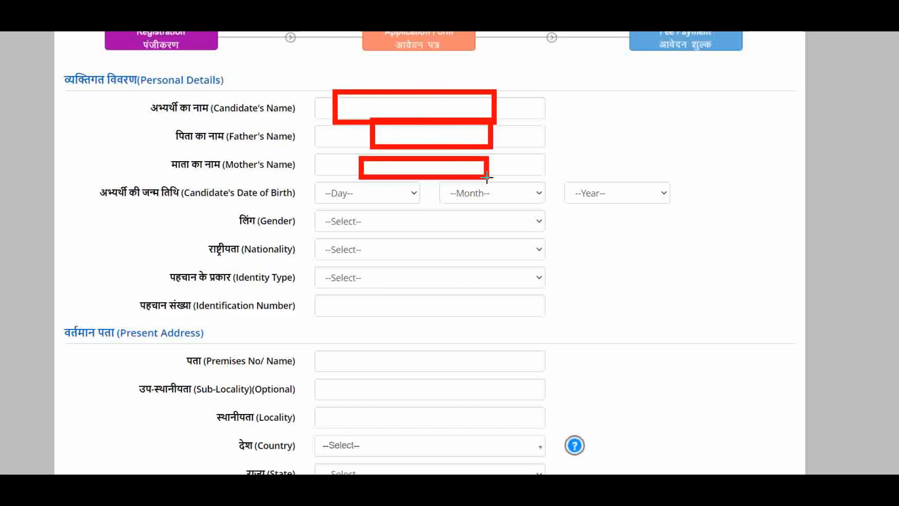
Examine the name, date of birth and gender fields in the Personal Details section.
mouse_move(431, 185)
mouse_down()
mouse_move(482, 203)
mouse_move(591, 203)
mouse_up()
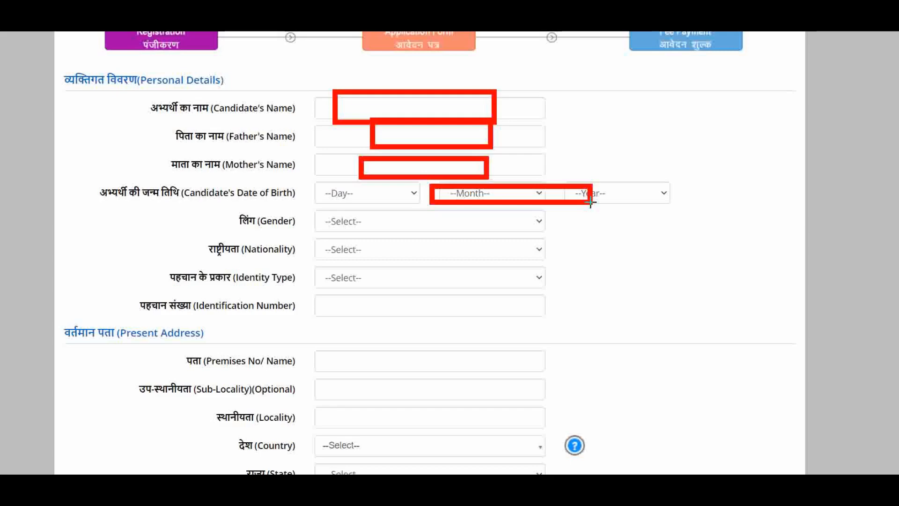
key(Escape)
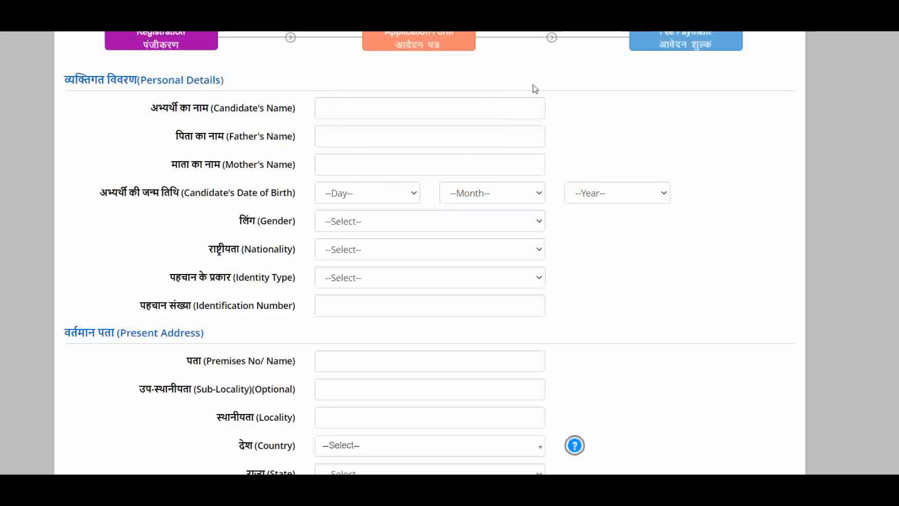
click(350, 223)
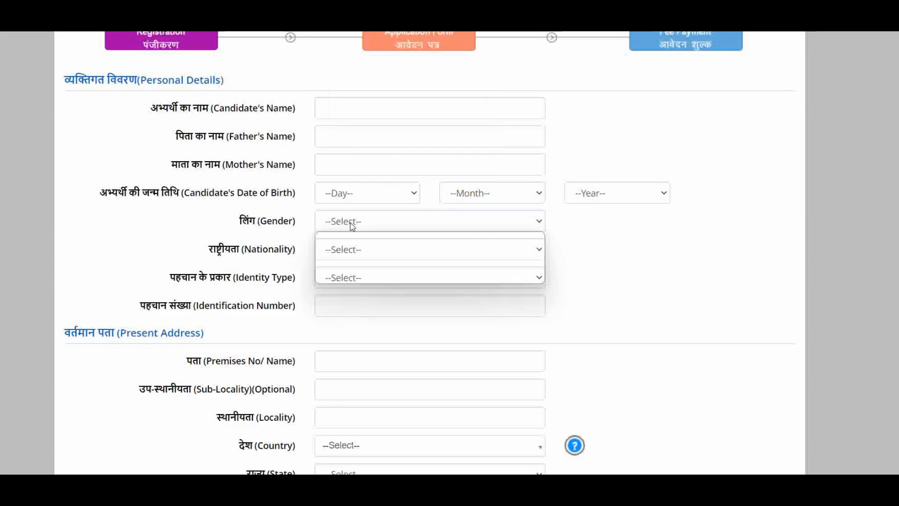
click(350, 223)
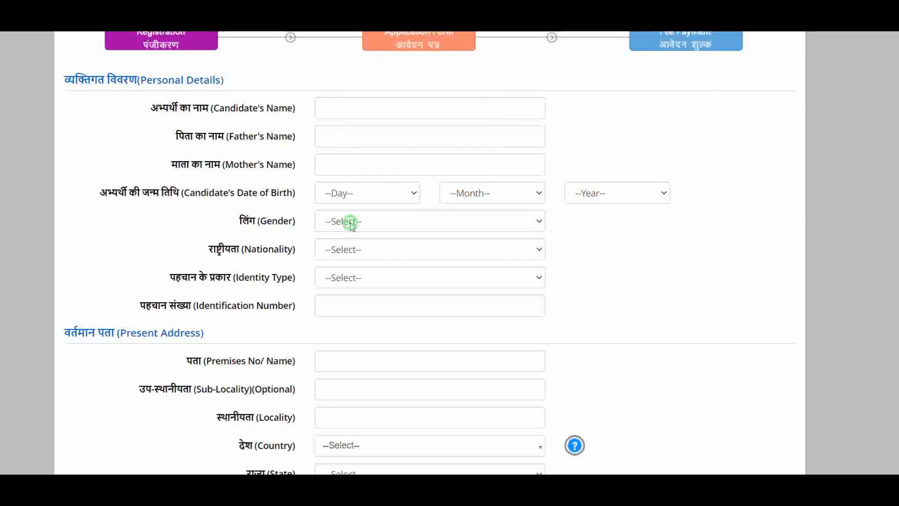
Fill in the personal details with nationality Indian, identity type Any Other Valid Govt Identity with photograph, and gender Male.
click(359, 252)
click(352, 280)
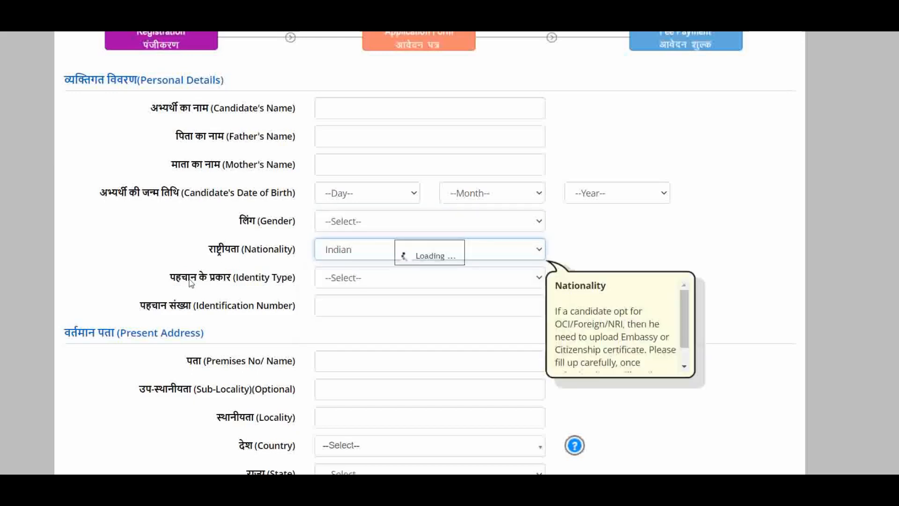
click(353, 280)
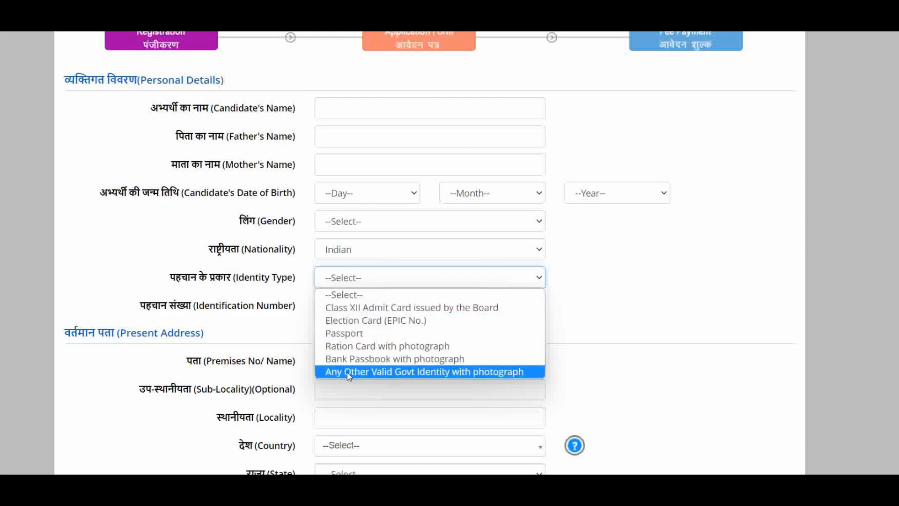
click(395, 374)
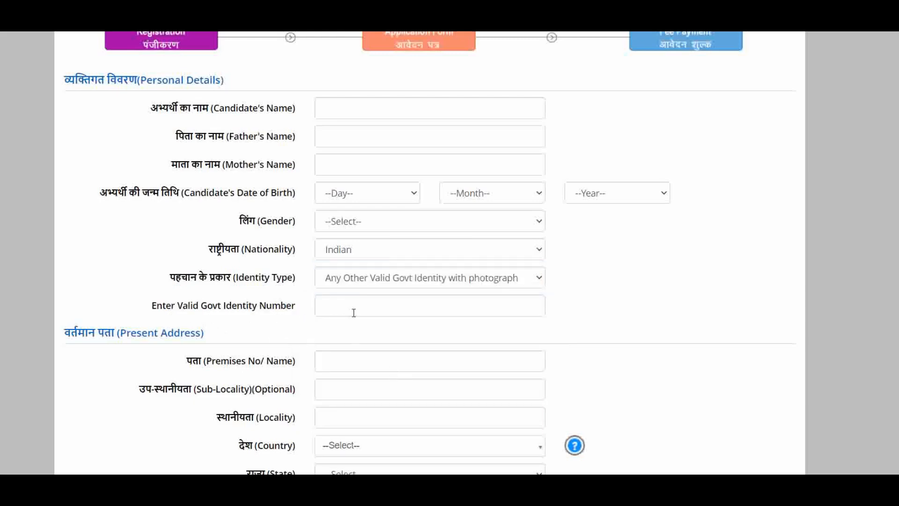
click(357, 221)
click(346, 249)
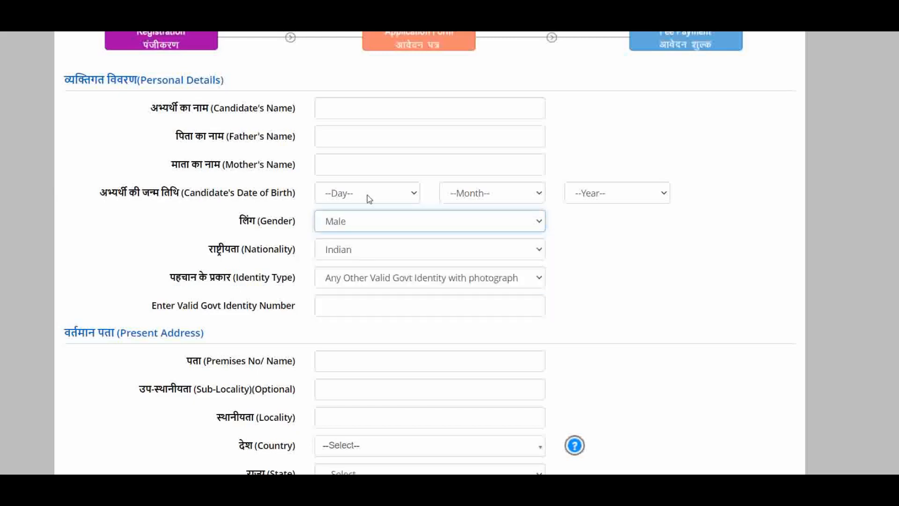
Examine the address, contact, password, security question and security pin fields in the rest of the form.
scroll(370, 309, down, 1)
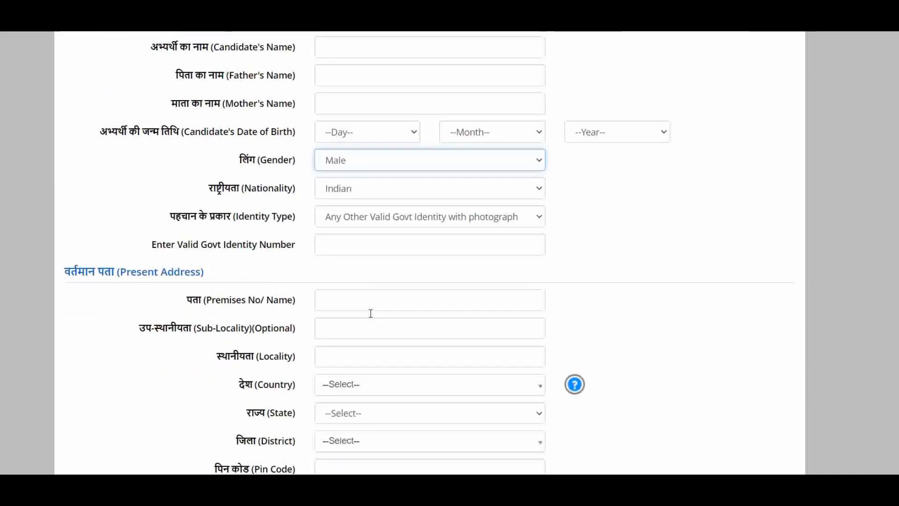
scroll(286, 313, down, 2)
scroll(372, 185, down, 2)
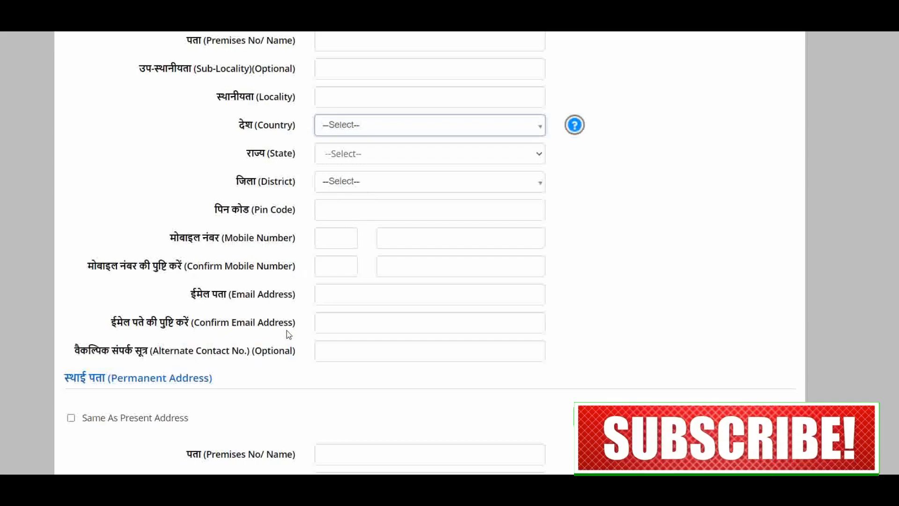
scroll(289, 331, down, 1)
scroll(290, 330, down, 2)
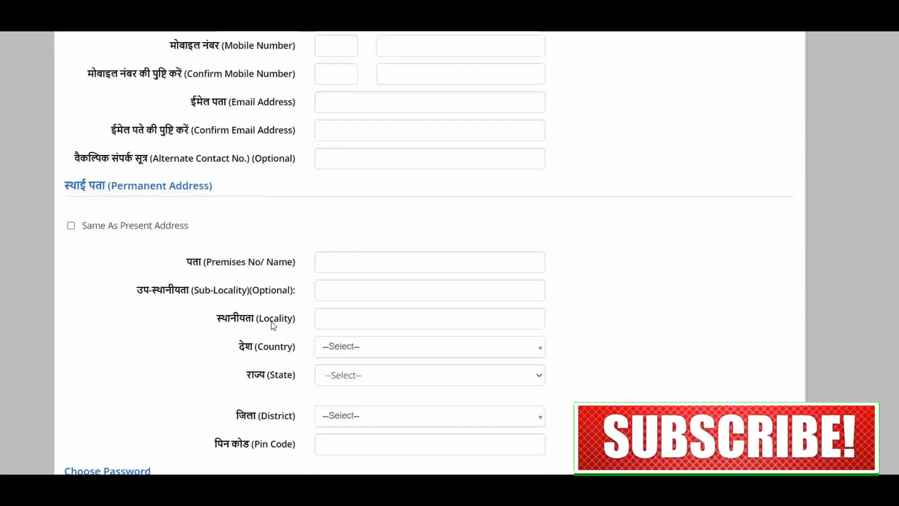
scroll(261, 280, down, 3)
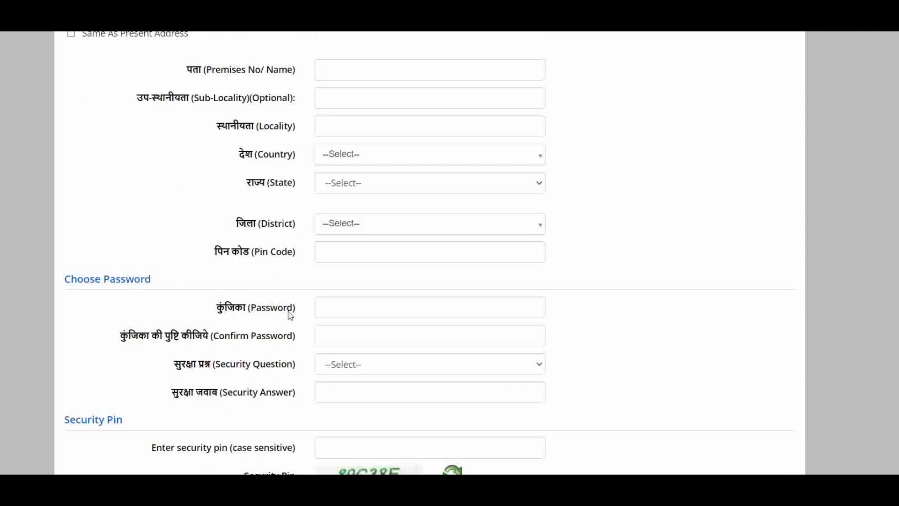
scroll(227, 344, down, 1)
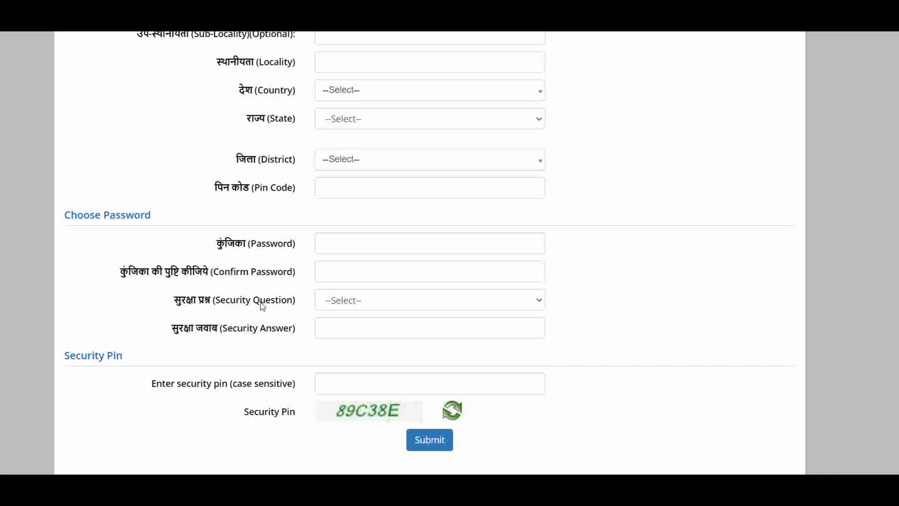
click(392, 300)
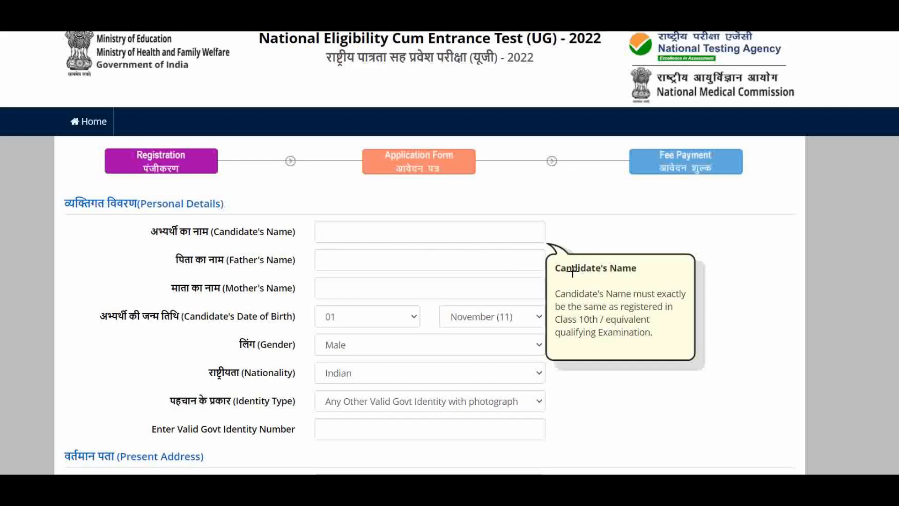
Review the candidate and present address fields and set the permanent address to be the same as the present address.
mouse_move(551, 274)
mouse_down()
mouse_move(563, 326)
mouse_move(632, 352)
mouse_move(689, 351)
mouse_up()
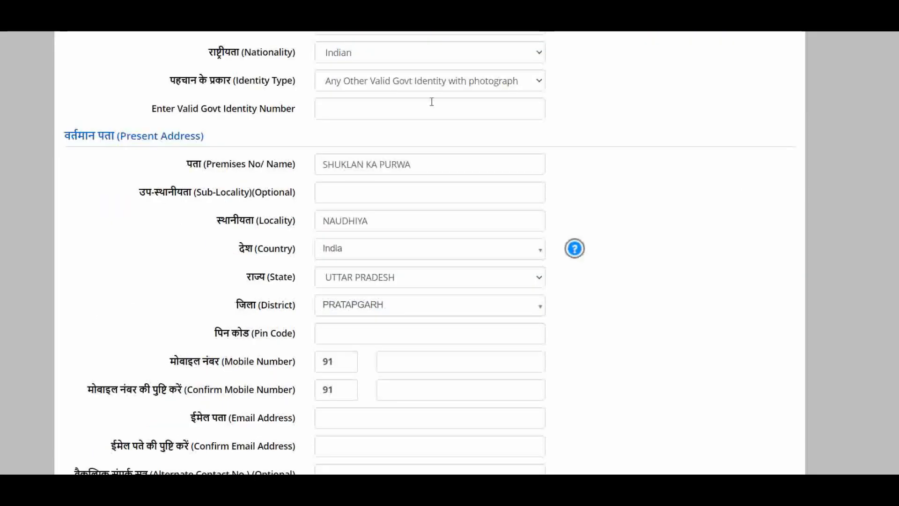
scroll(405, 209, down, 4)
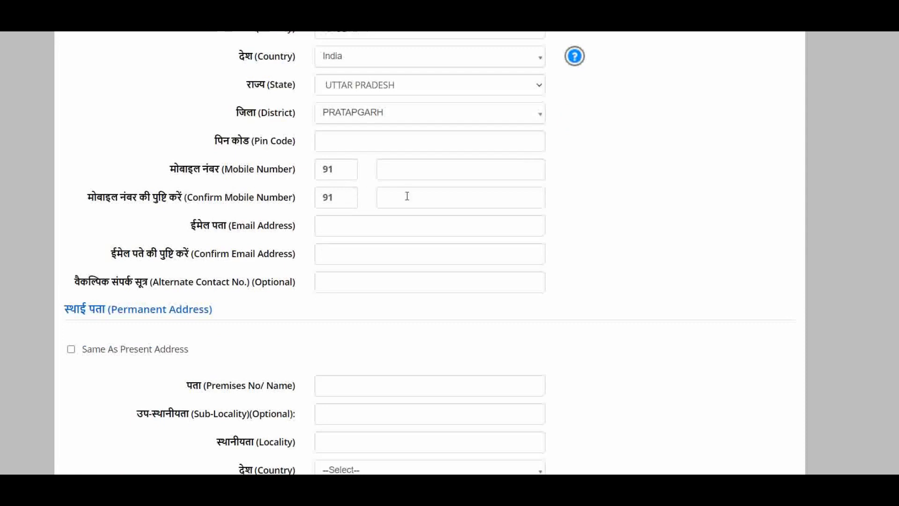
scroll(328, 206, down, 1)
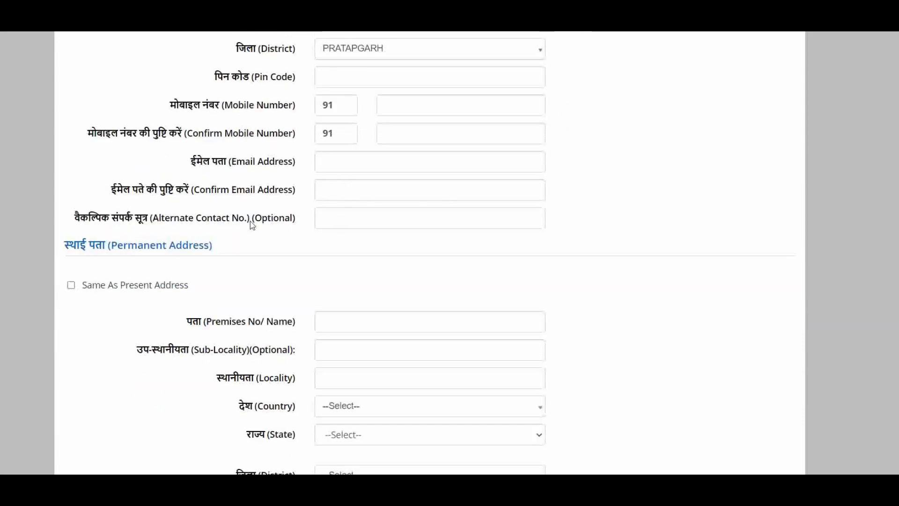
scroll(337, 219, down, 2)
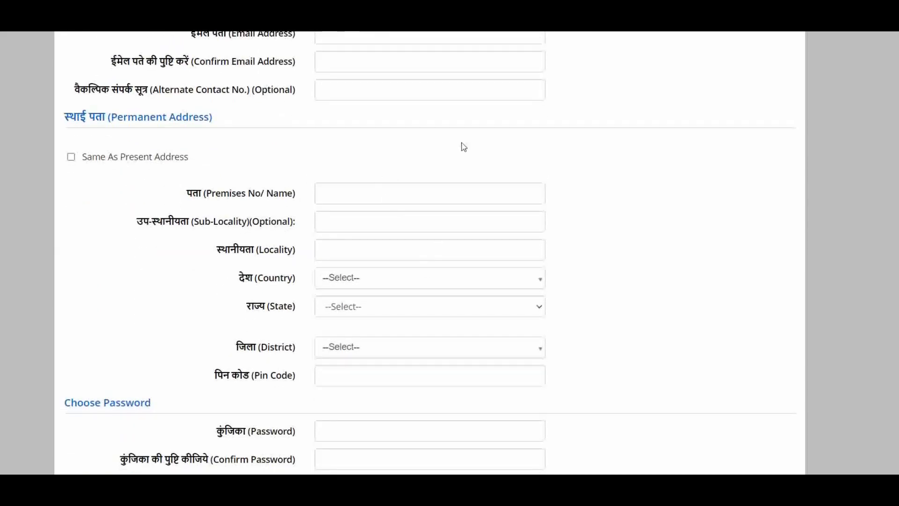
click(71, 157)
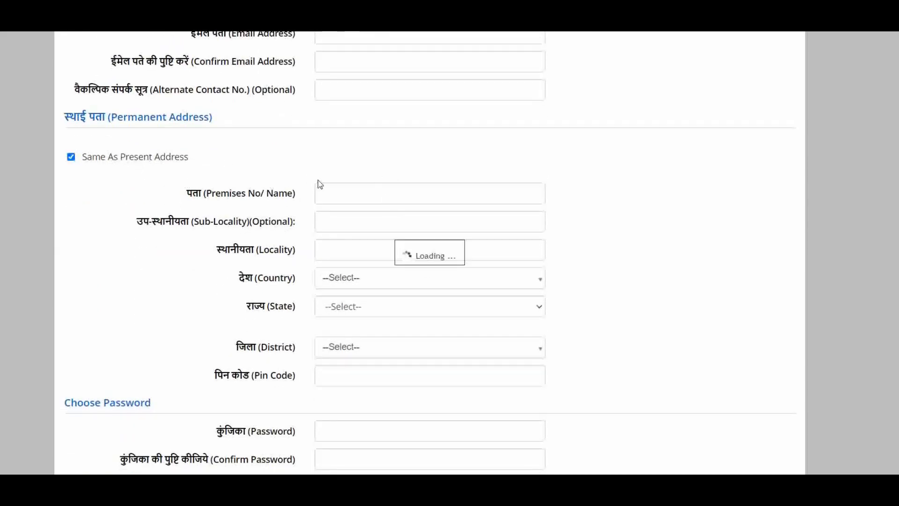
Enter the password, choose the security question "What is the name of your first school?", fill in its answer and the security pin, and submit the form.
scroll(319, 183, down, 2)
scroll(319, 183, down, 3)
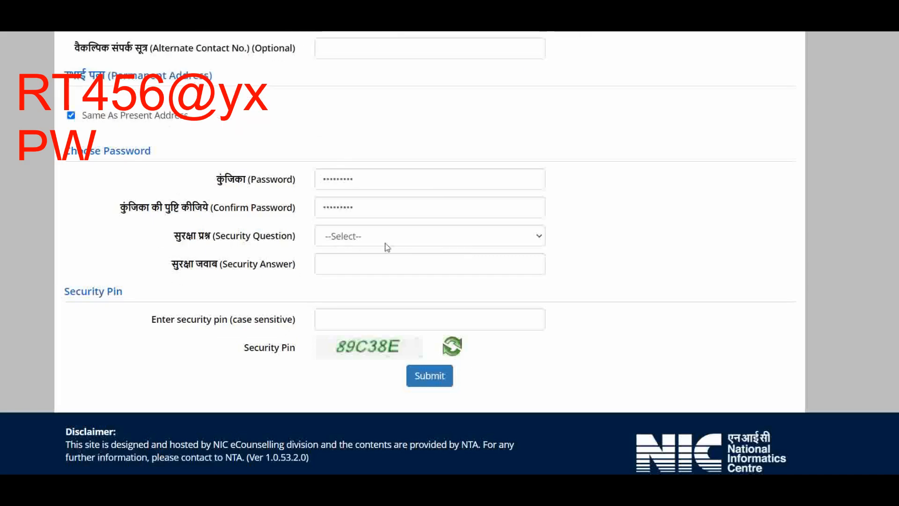
click(363, 238)
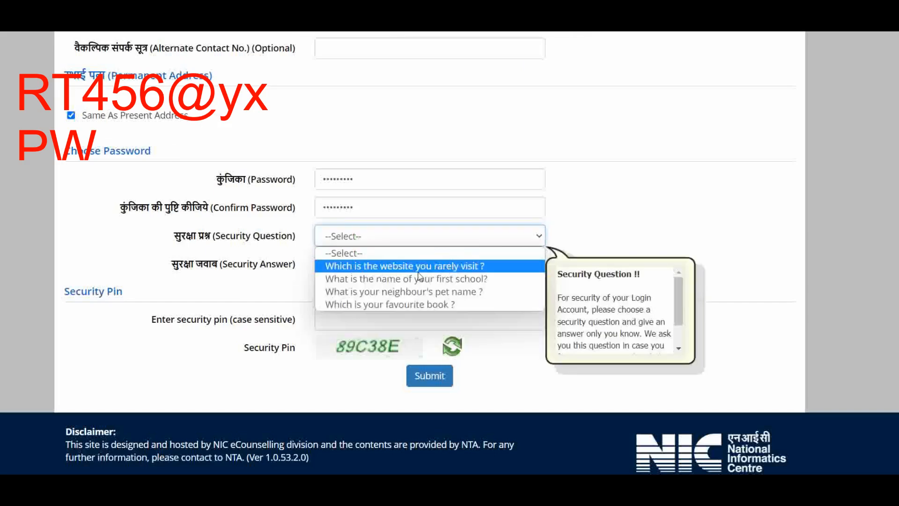
click(451, 279)
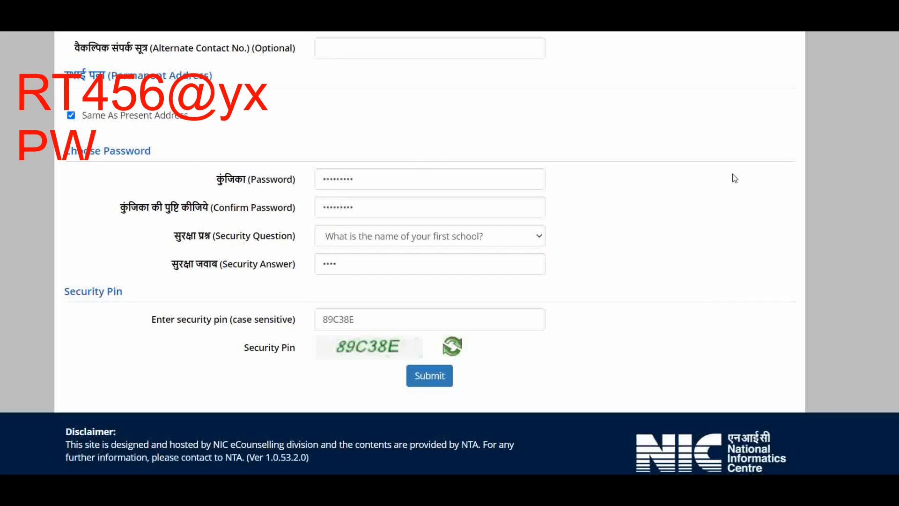
click(431, 378)
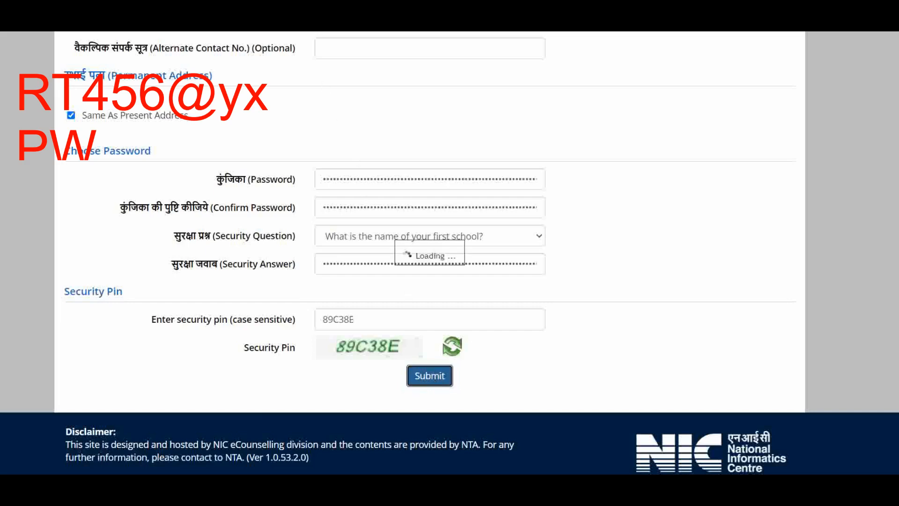
Mark all particulars in the verification checklist as verified: own, father and mother name, date of birth, gender, address, mobile number and email ID.
click(71, 170)
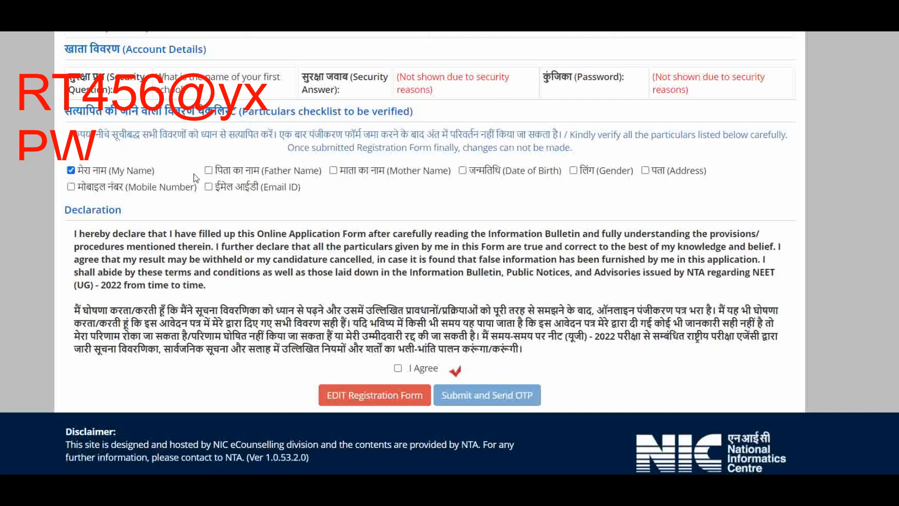
click(333, 171)
click(209, 171)
click(208, 171)
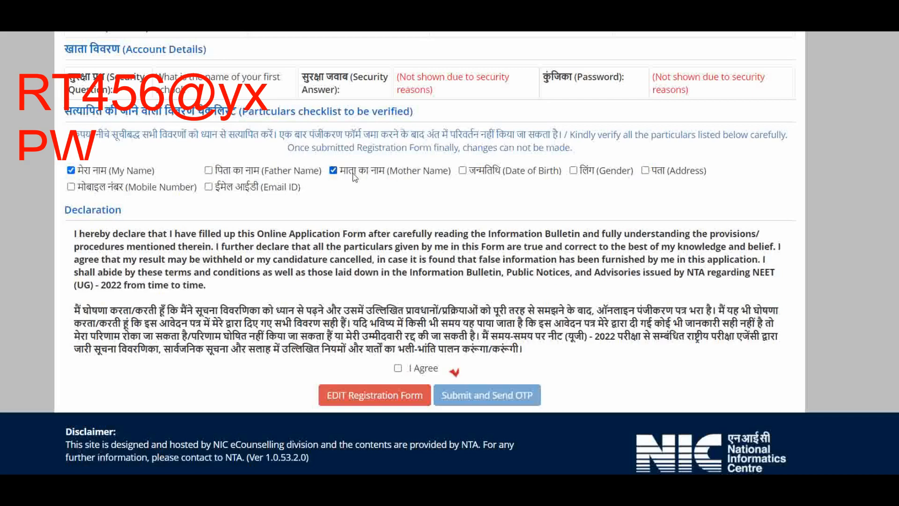
click(462, 171)
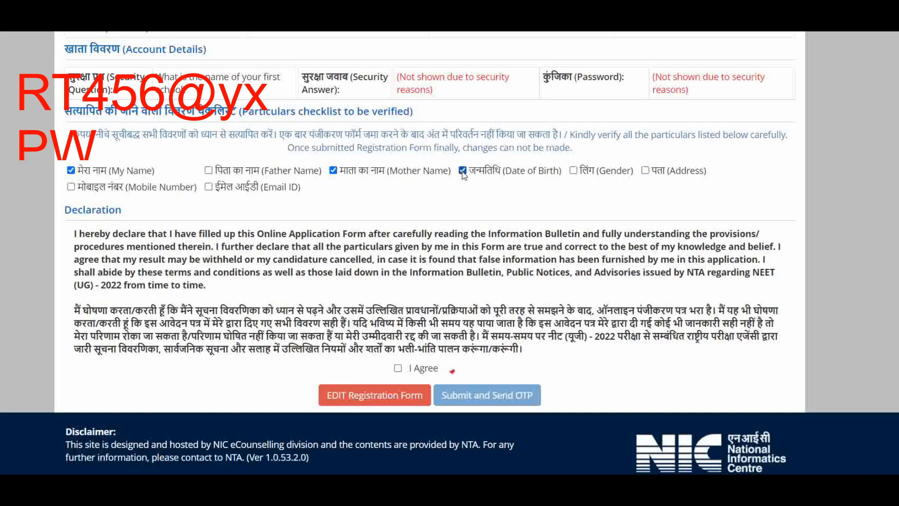
click(645, 171)
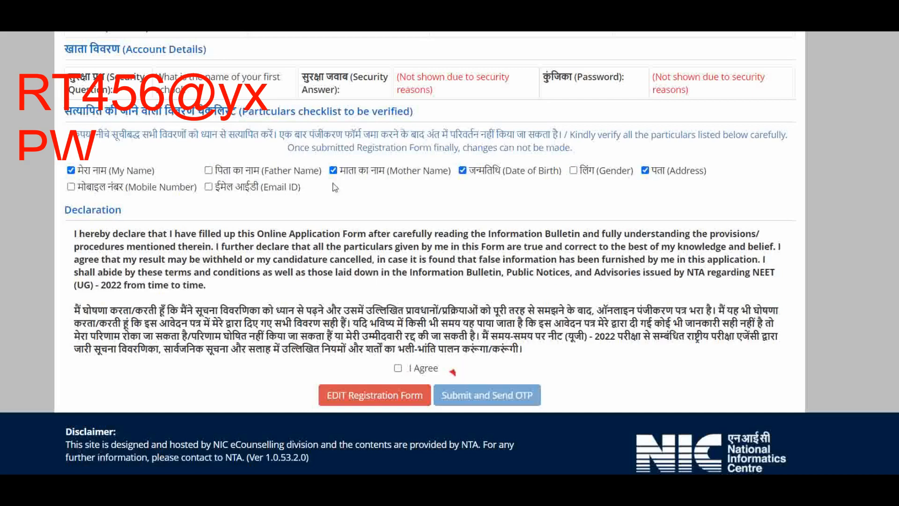
click(71, 187)
click(209, 187)
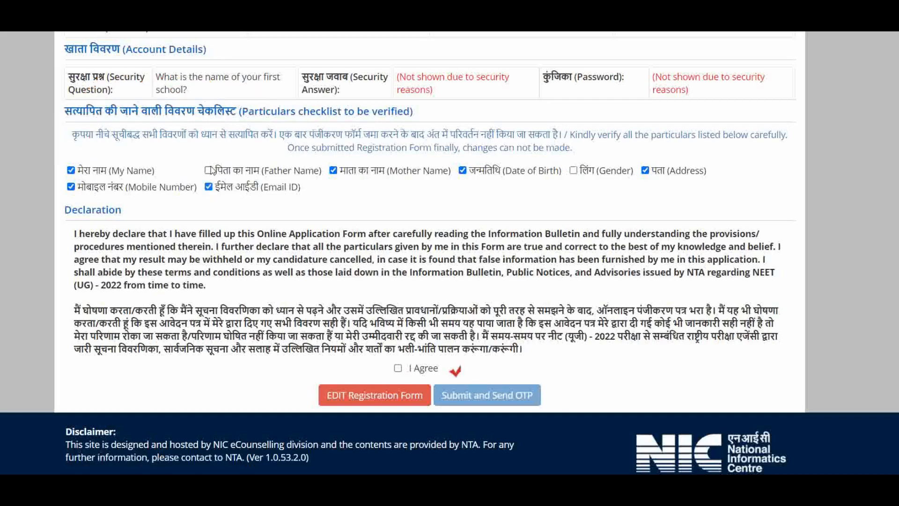
click(209, 171)
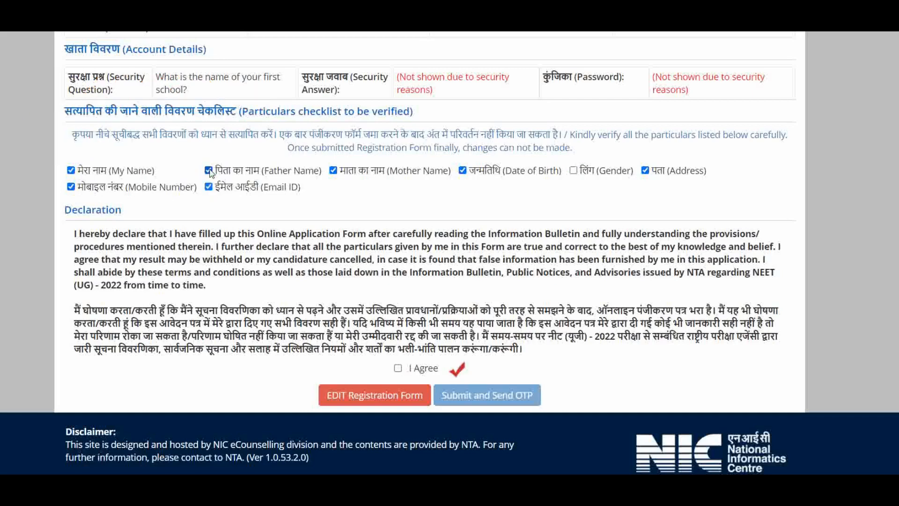
click(573, 171)
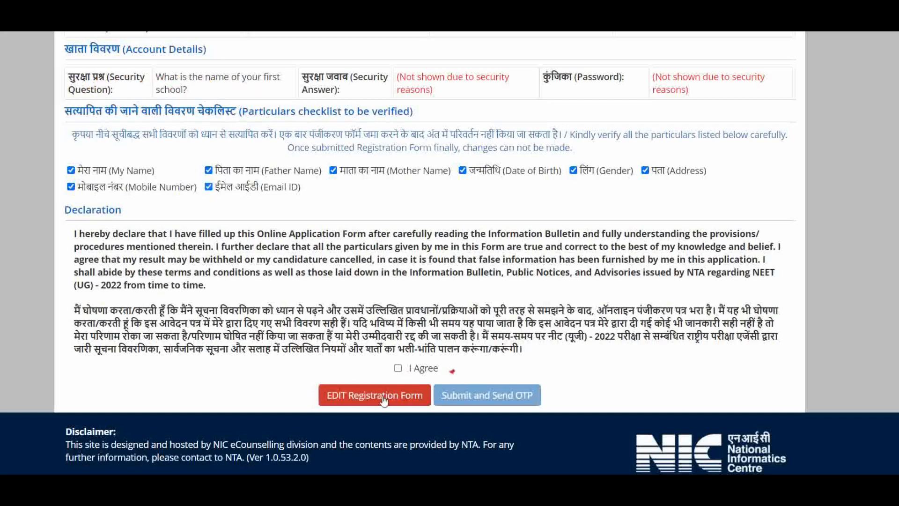
Agree to the declaration and submit the registration details so that an OTP is sent.
click(399, 368)
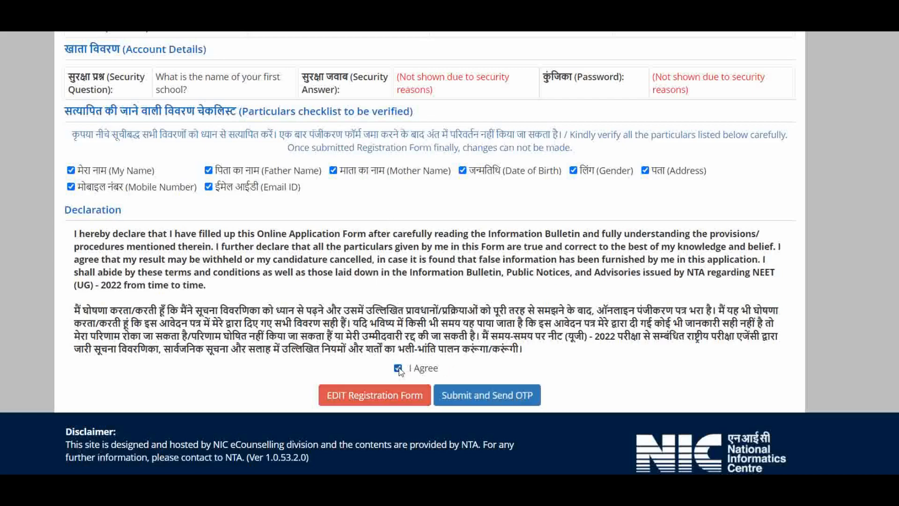
click(478, 396)
click(414, 275)
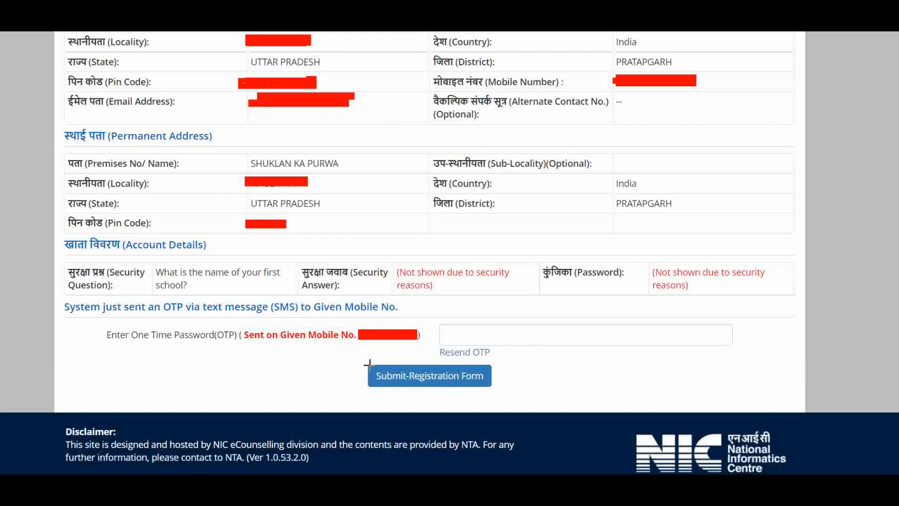
Examine the OTP submission and the status of the registration details, application form, fee payment, mobile number and email ID.
mouse_move(366, 362)
mouse_down()
mouse_move(478, 401)
mouse_move(510, 396)
mouse_up()
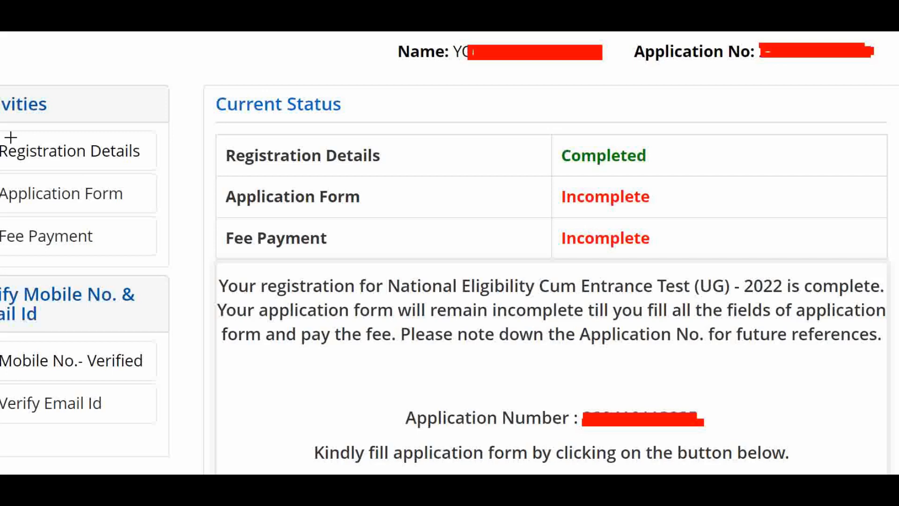
drag(10, 137, 161, 168)
drag(17, 346, 179, 370)
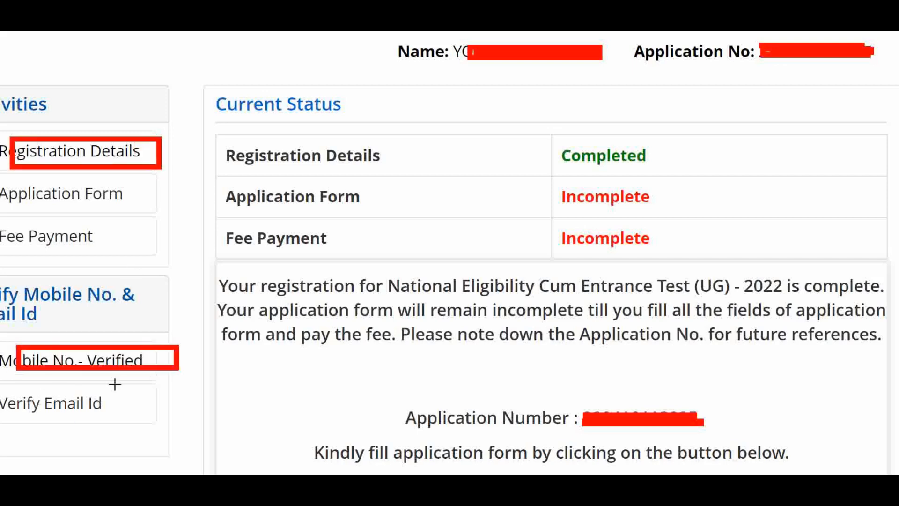
mouse_move(16, 397)
mouse_down()
mouse_move(114, 423)
mouse_move(124, 418)
mouse_up()
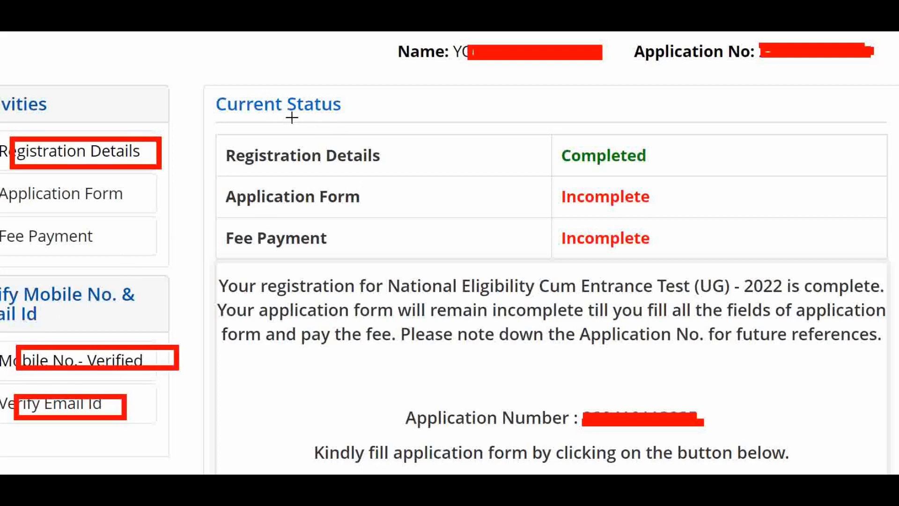
drag(539, 139, 675, 168)
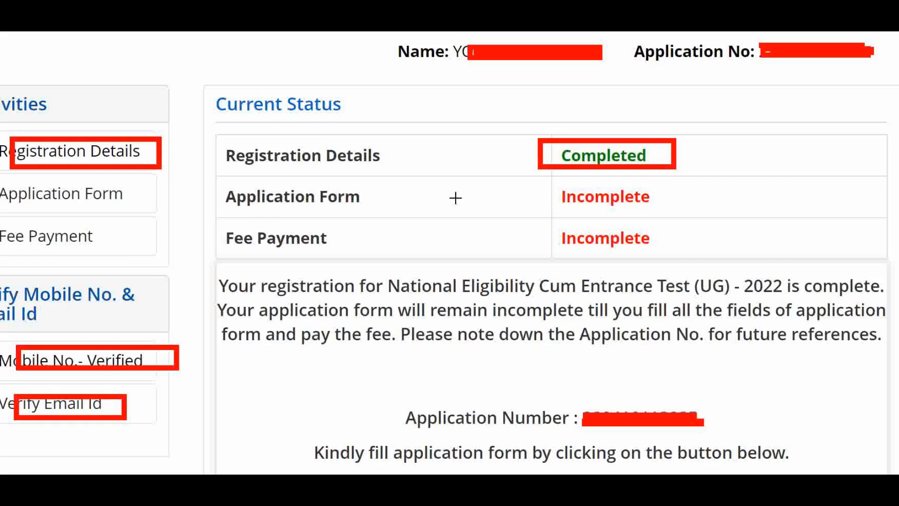
mouse_move(536, 183)
mouse_down()
mouse_move(642, 223)
mouse_move(676, 219)
mouse_up()
drag(526, 217, 693, 260)
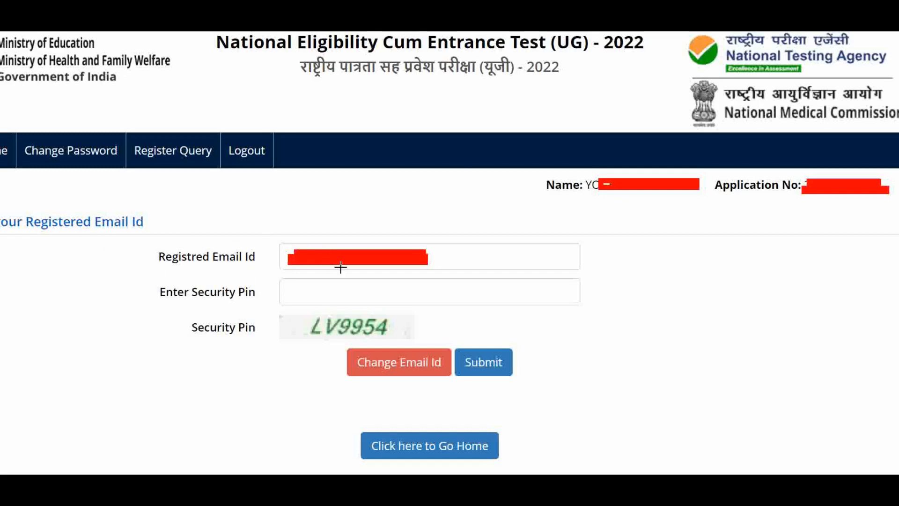
Examine the email verification pages, including the security pin, change and submit options, OTP field, verification result and link back home.
drag(295, 311, 435, 334)
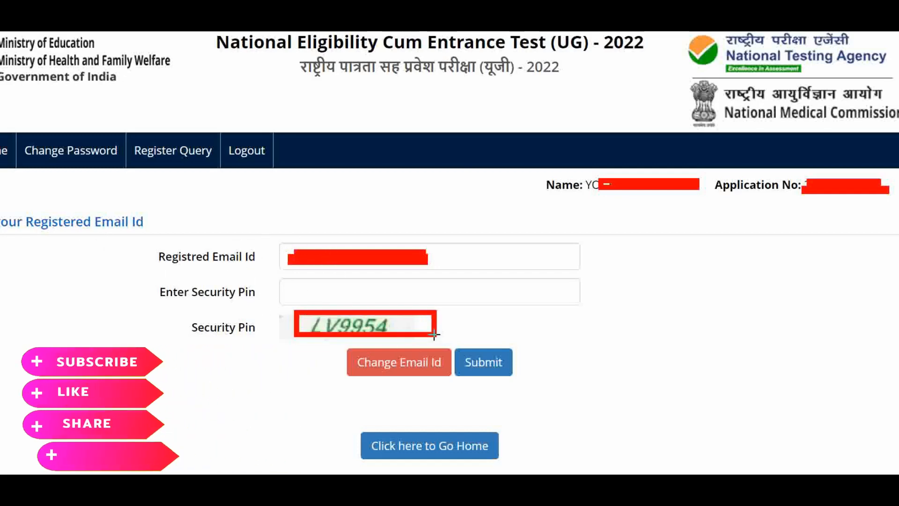
drag(331, 346, 451, 374)
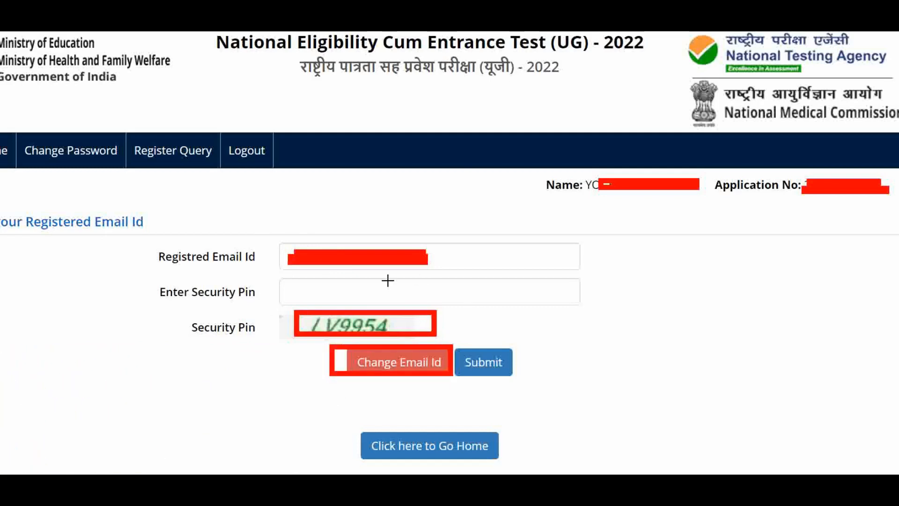
mouse_move(458, 343)
mouse_down()
mouse_move(506, 379)
mouse_move(531, 374)
mouse_up()
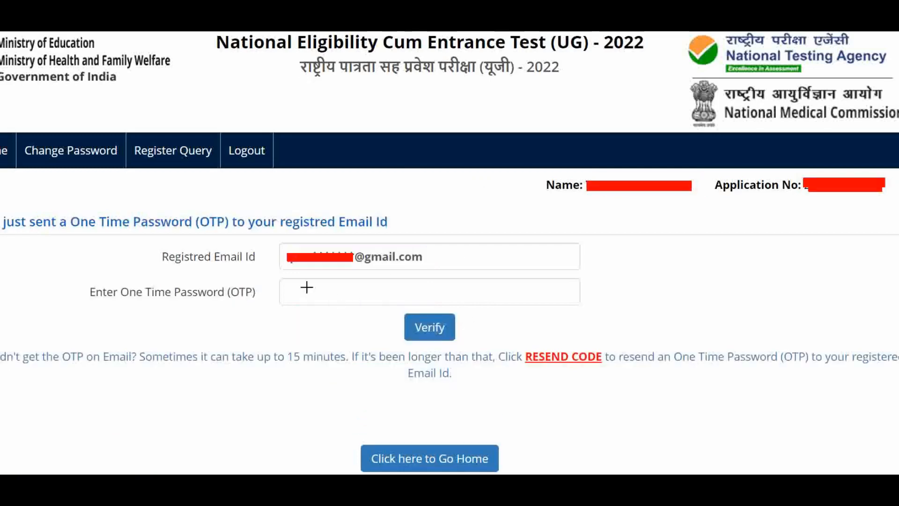
drag(301, 281, 393, 301)
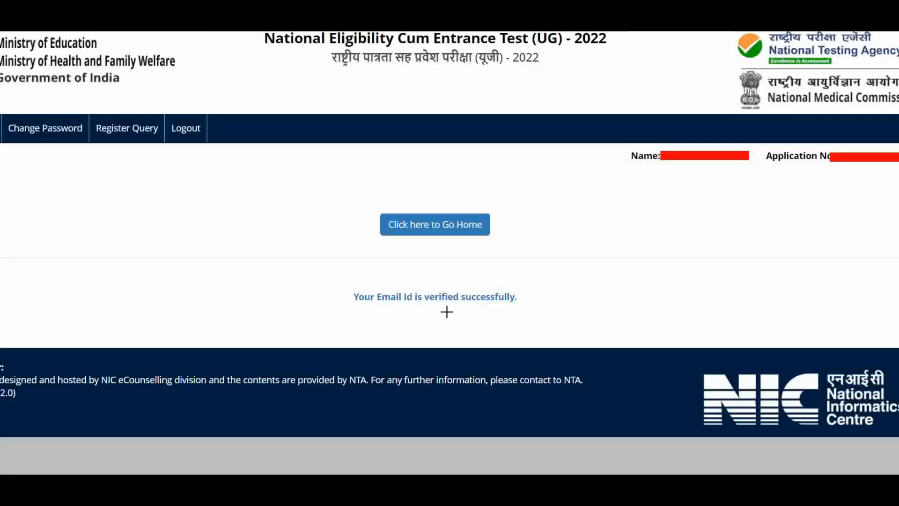
mouse_move(333, 279)
mouse_down()
mouse_move(476, 313)
mouse_move(534, 310)
mouse_up()
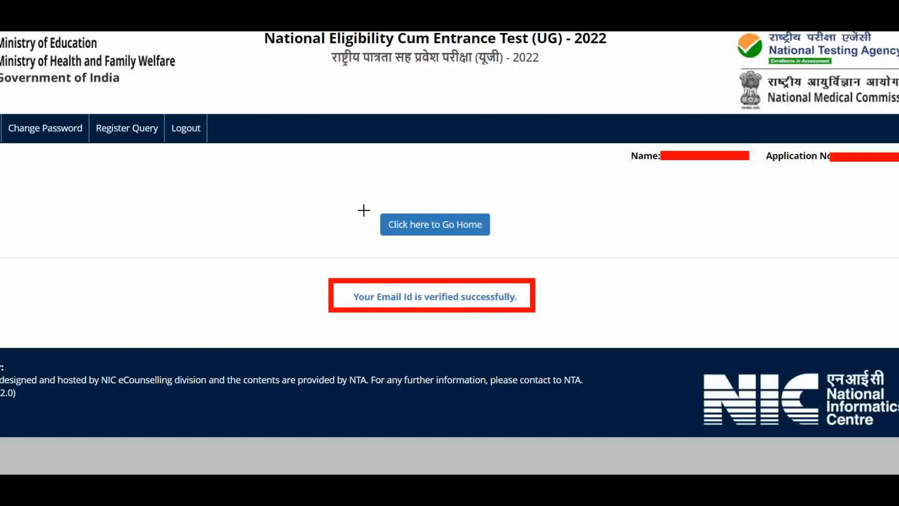
drag(362, 210, 495, 241)
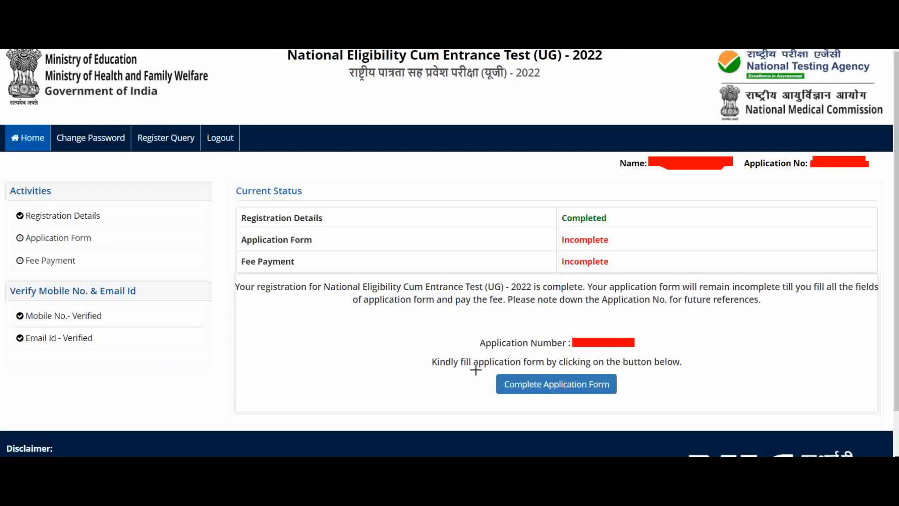
Examine the option to complete the application form, the contact verification status, and the application form's stages from Personal Detail to Final Submit.
mouse_move(476, 368)
mouse_down()
mouse_move(522, 398)
mouse_move(636, 404)
mouse_up()
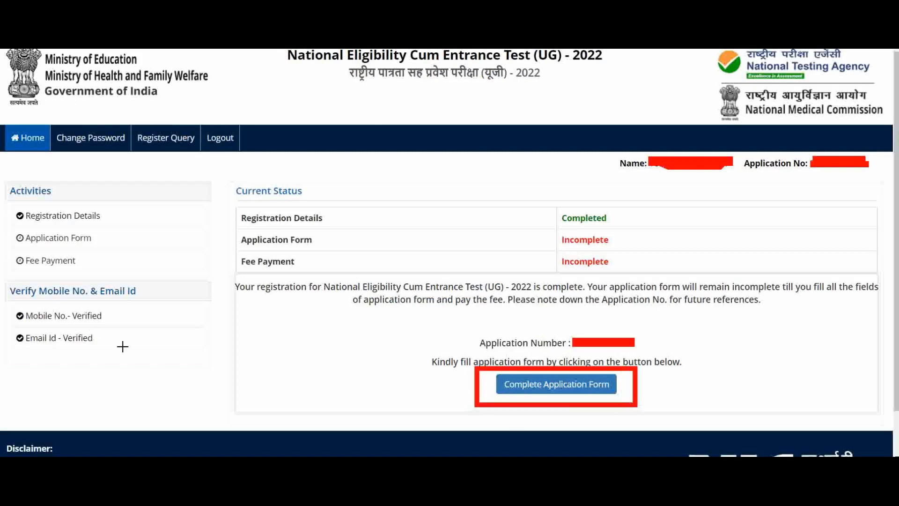
mouse_move(15, 299)
mouse_down()
mouse_move(20, 334)
mouse_move(104, 349)
mouse_up()
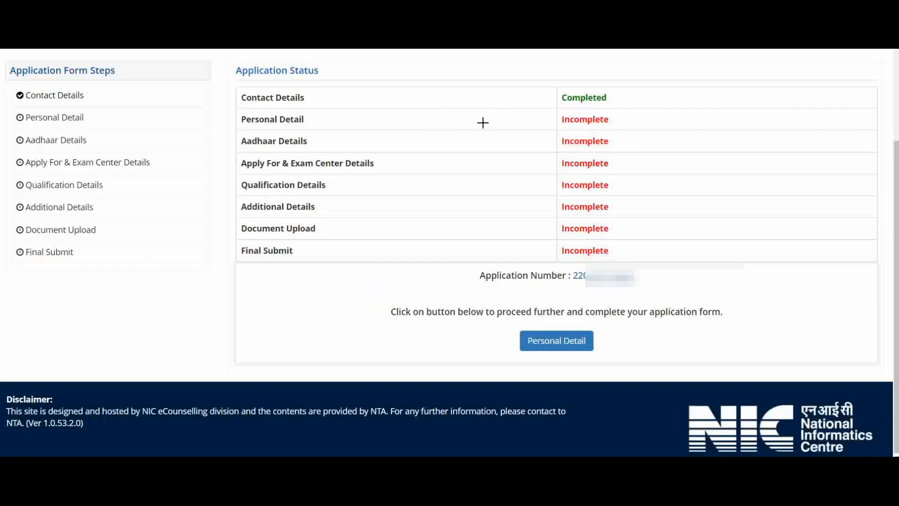
drag(532, 108, 649, 121)
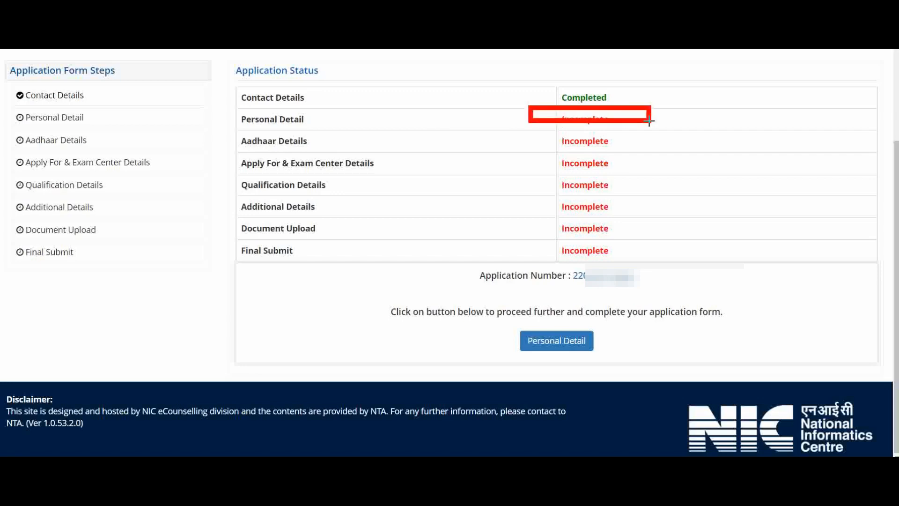
drag(539, 130, 637, 148)
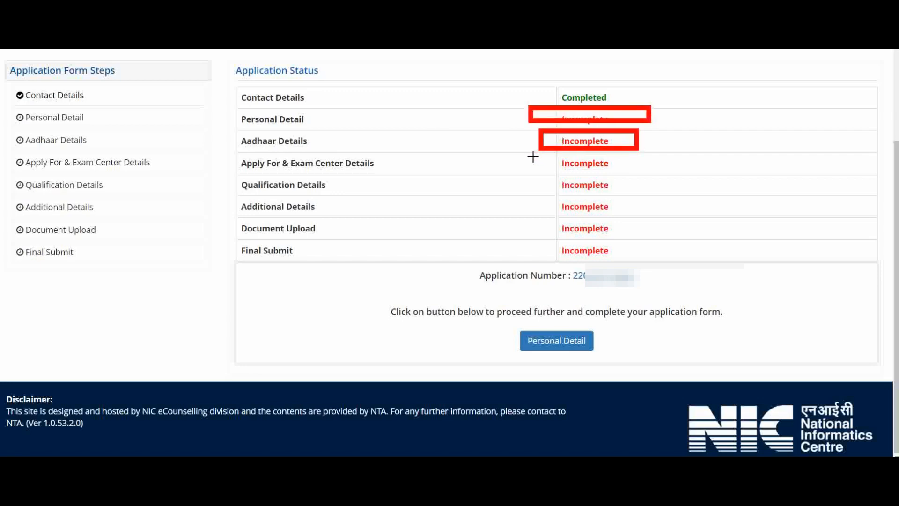
drag(533, 156, 643, 174)
drag(532, 180, 638, 200)
drag(522, 193, 626, 214)
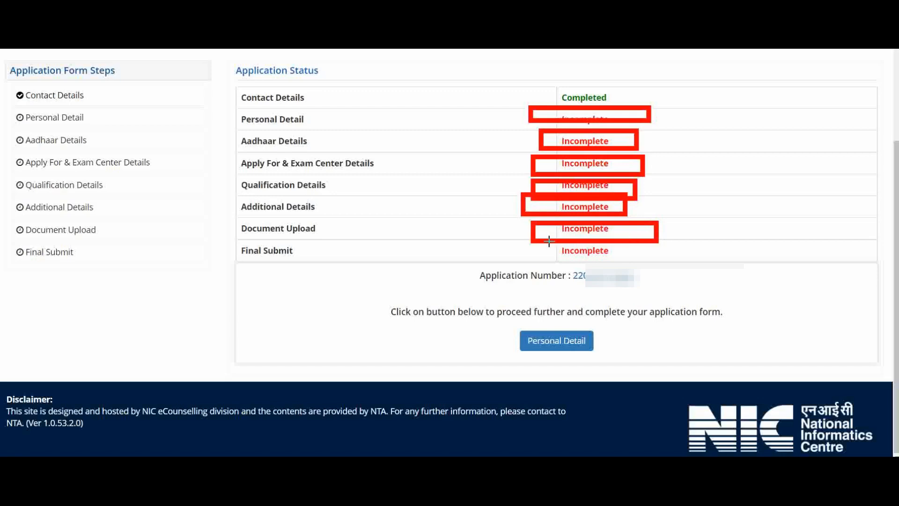
drag(540, 243, 632, 259)
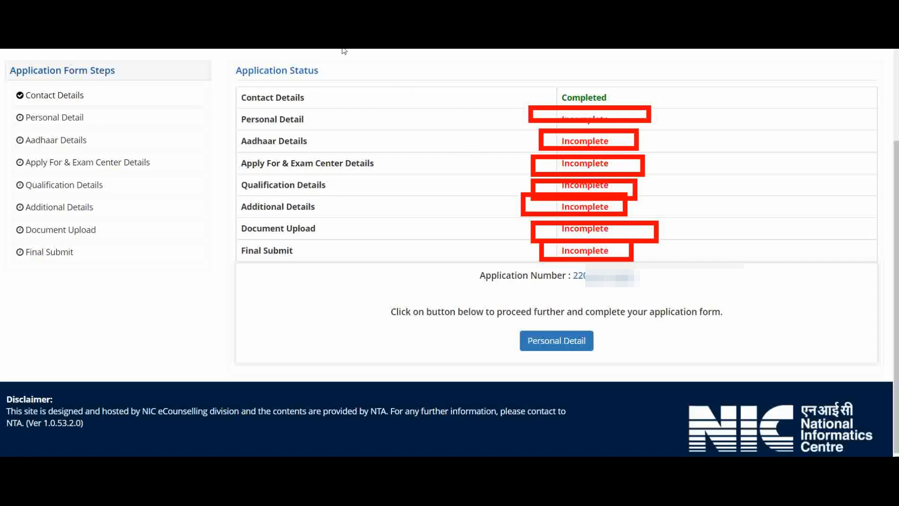
drag(564, 271, 645, 277)
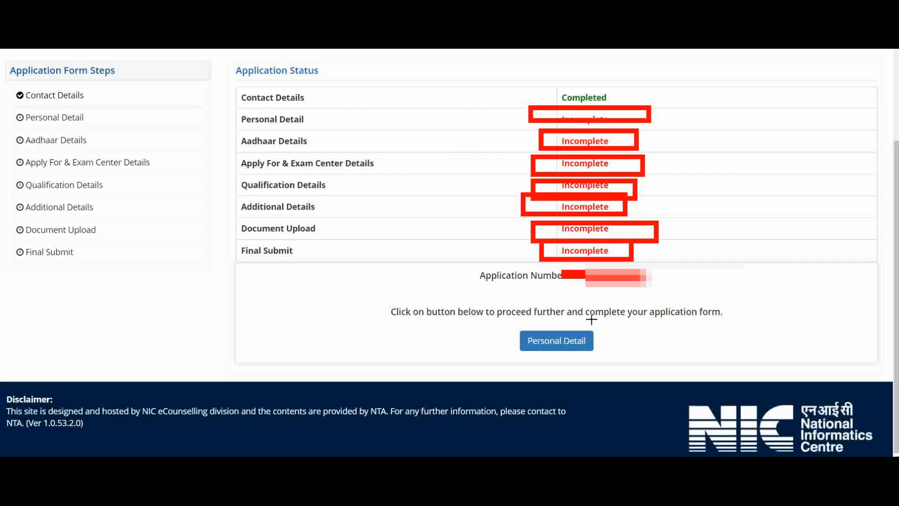
mouse_move(500, 326)
mouse_down()
mouse_move(591, 361)
mouse_move(604, 358)
mouse_up()
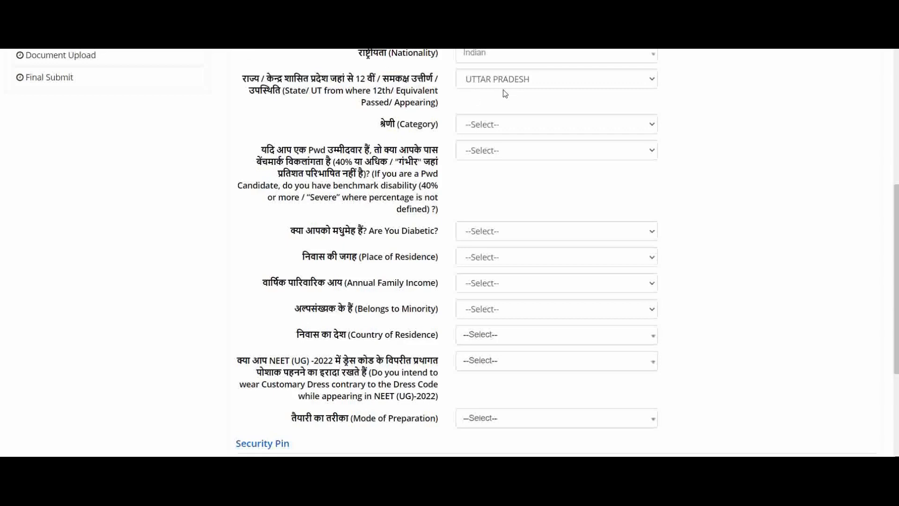
Set the candidate's category to General and answer No to the PwD benchmark disability question.
click(496, 125)
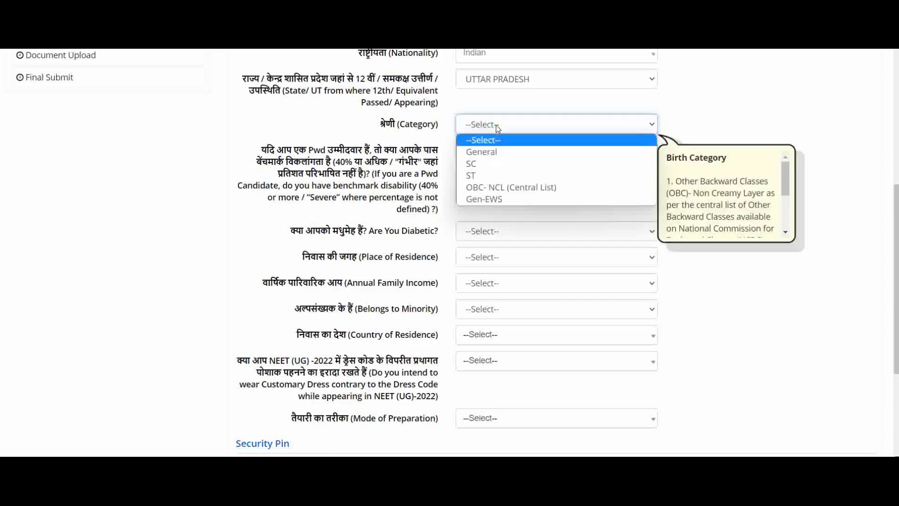
click(491, 150)
click(486, 150)
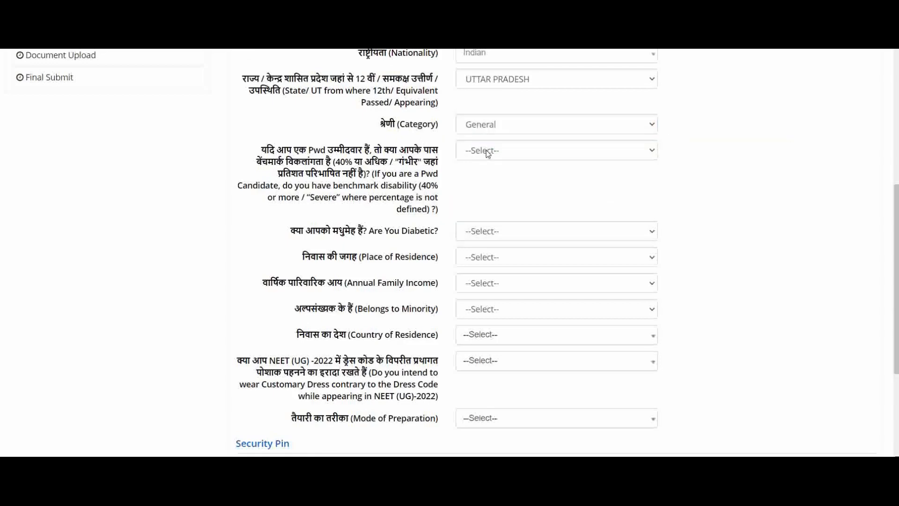
click(487, 152)
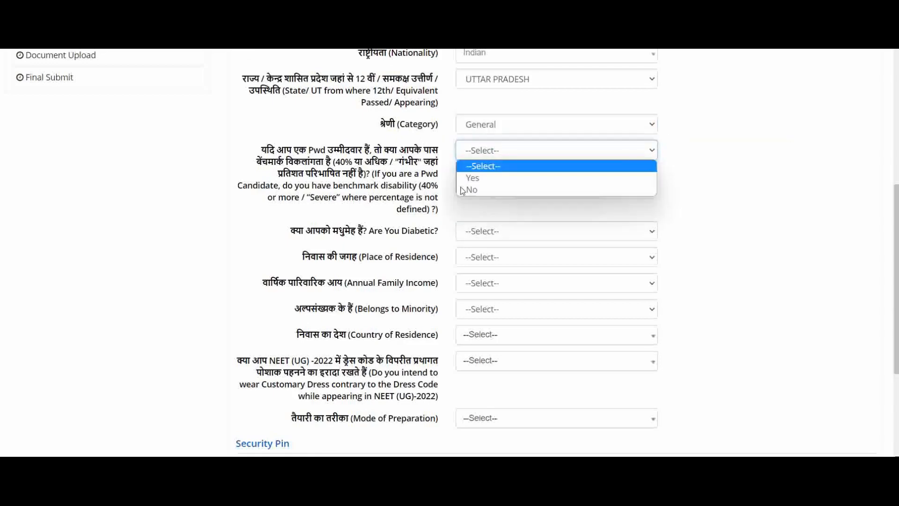
click(476, 190)
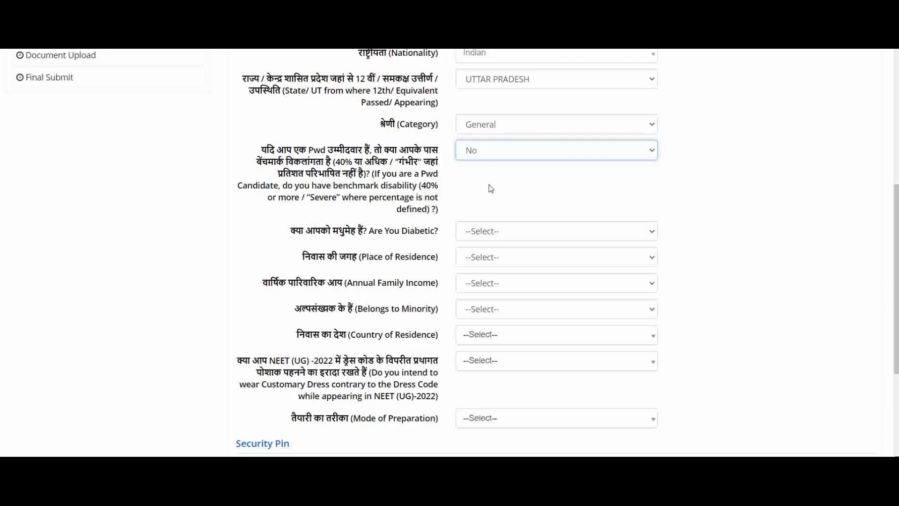
click(488, 185)
Answer No to the diabetic question and set the place of residence to Rural.
scroll(432, 141, down, 1)
scroll(432, 140, down, 3)
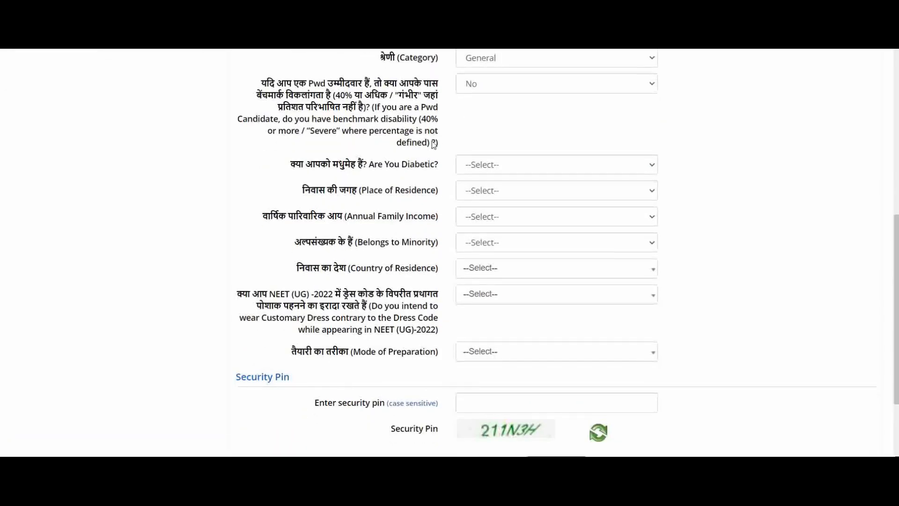
click(501, 121)
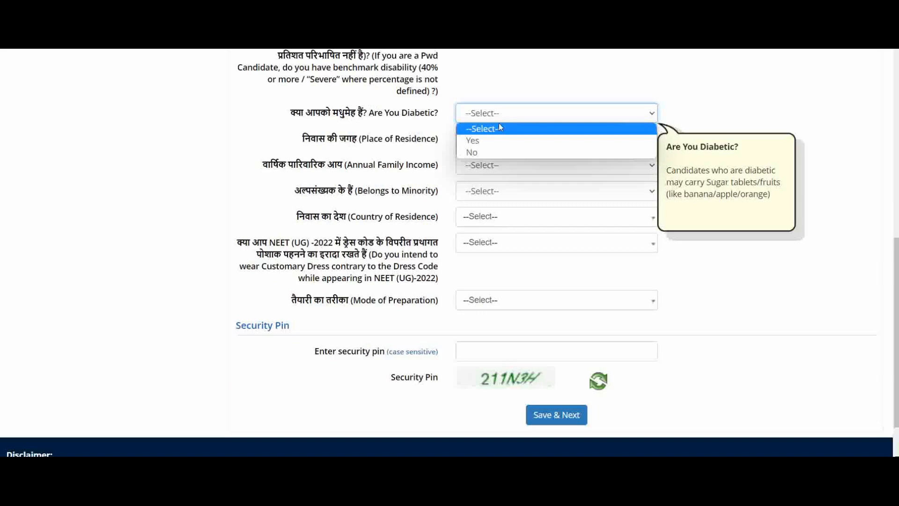
click(486, 150)
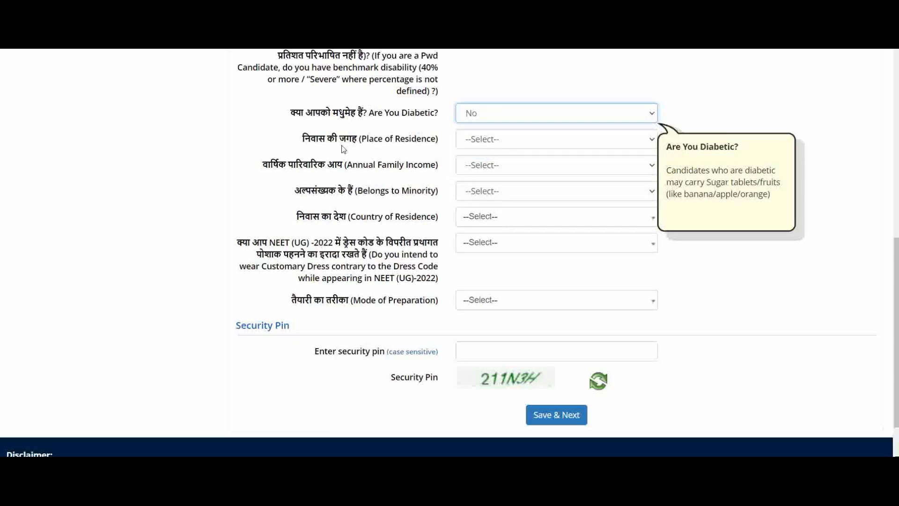
click(507, 140)
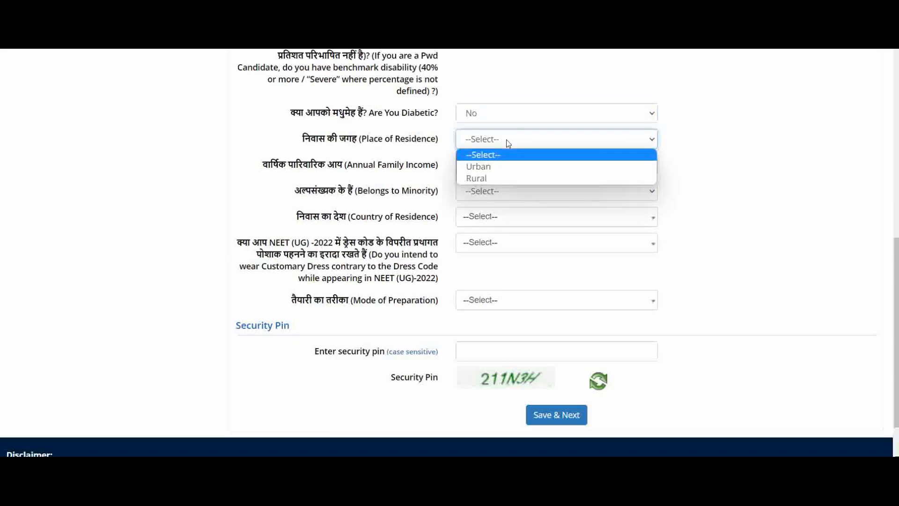
click(491, 177)
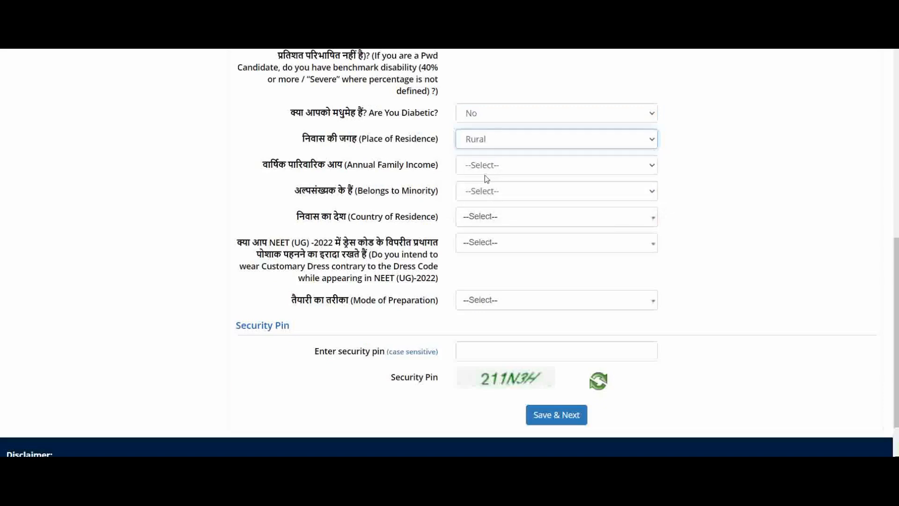
Set the annual family income to UPTO 100000 and answer No to belonging to a minority.
click(510, 168)
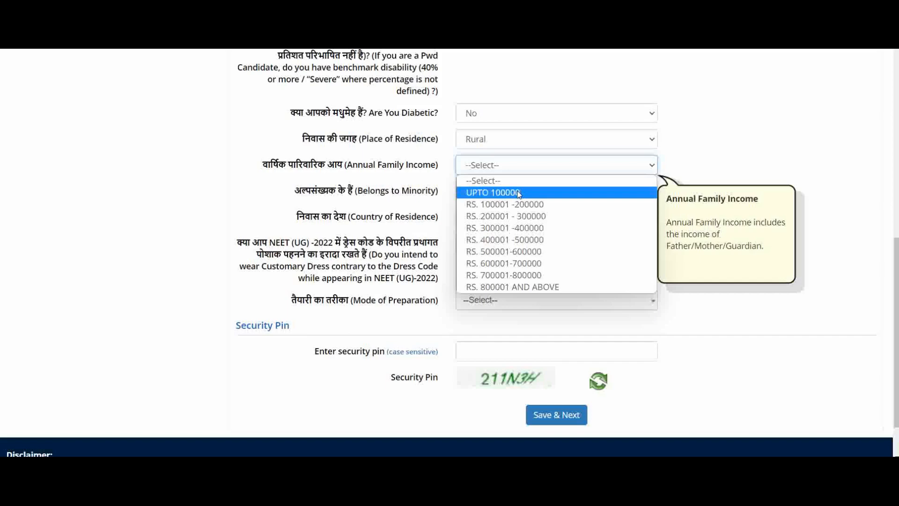
click(488, 169)
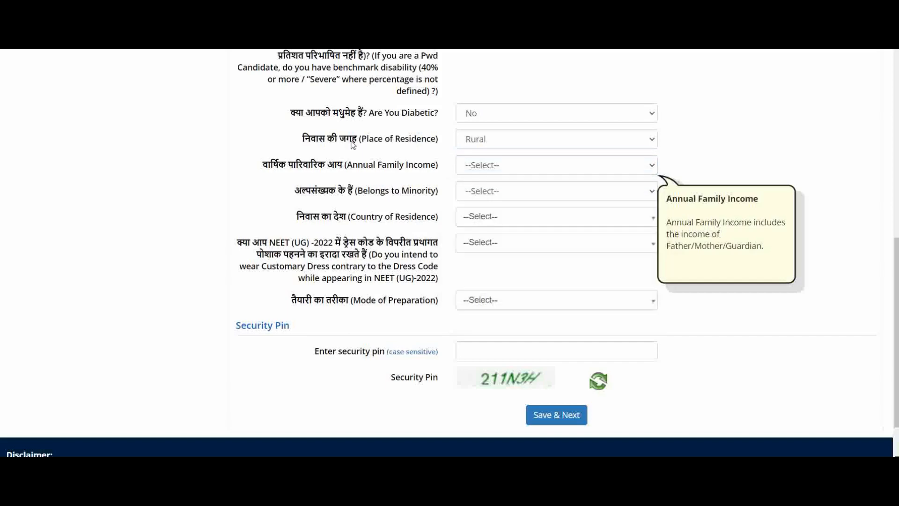
click(489, 171)
click(490, 192)
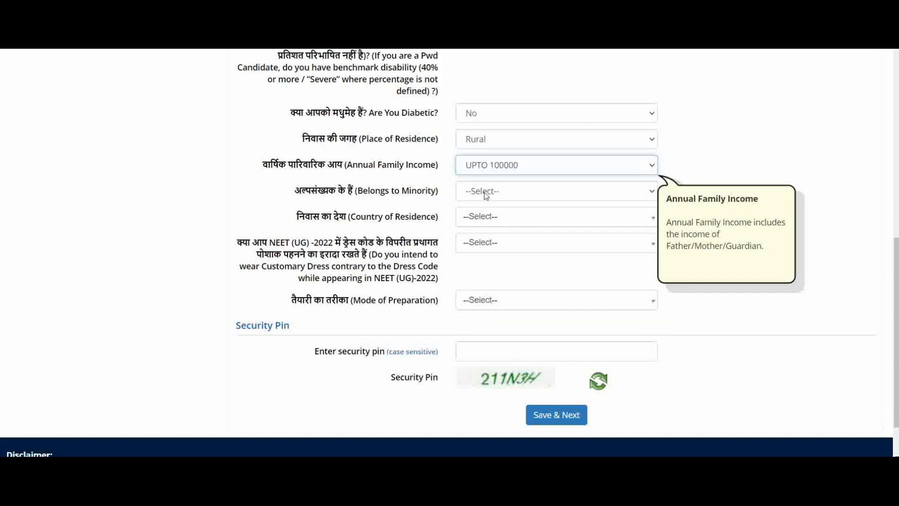
click(499, 193)
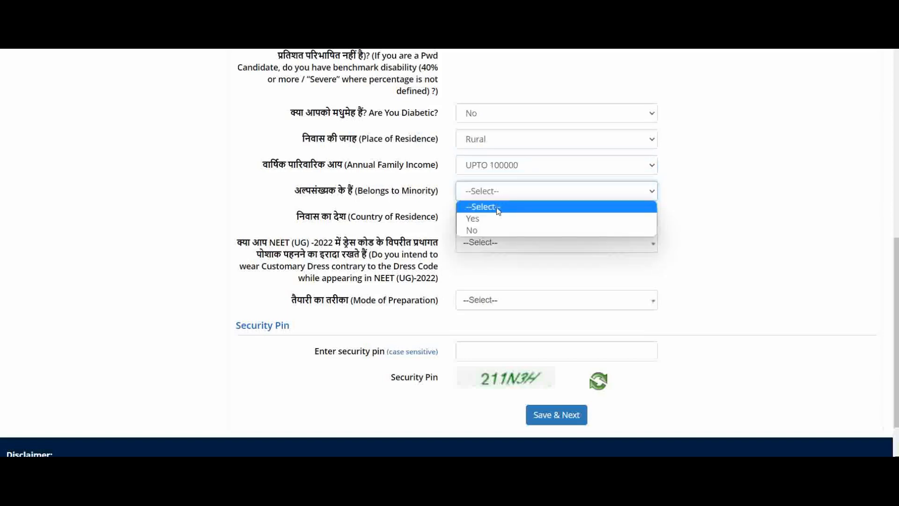
click(495, 231)
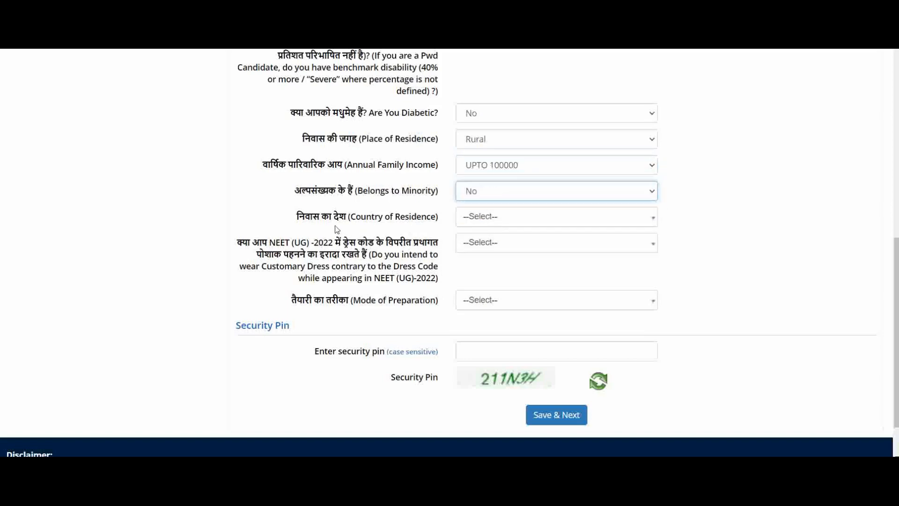
Fill the remaining personal fields with India as country of residence, No for customary dress and Self Study as mode of preparation.
click(495, 220)
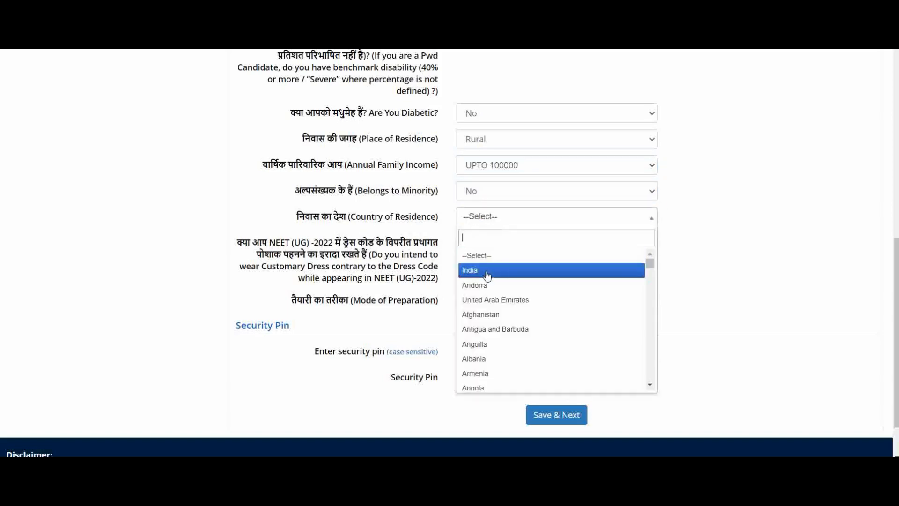
click(487, 276)
scroll(459, 245, down, 1)
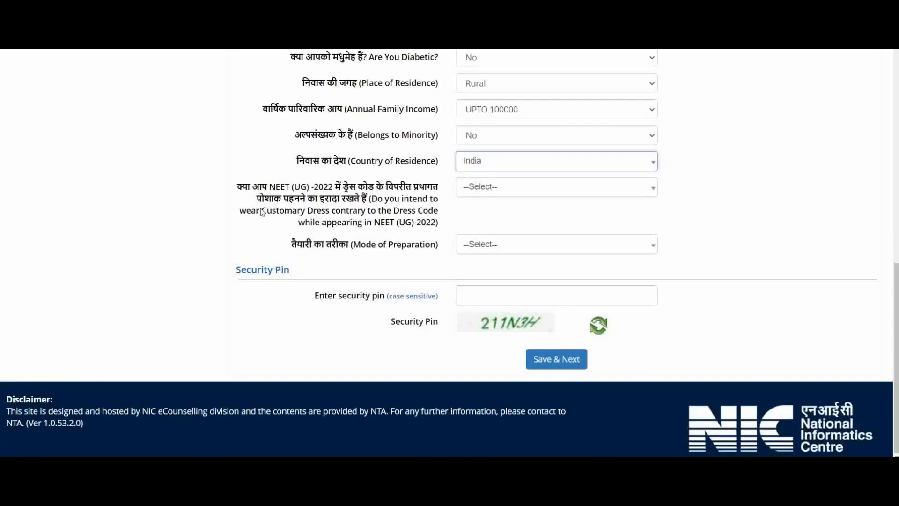
click(488, 192)
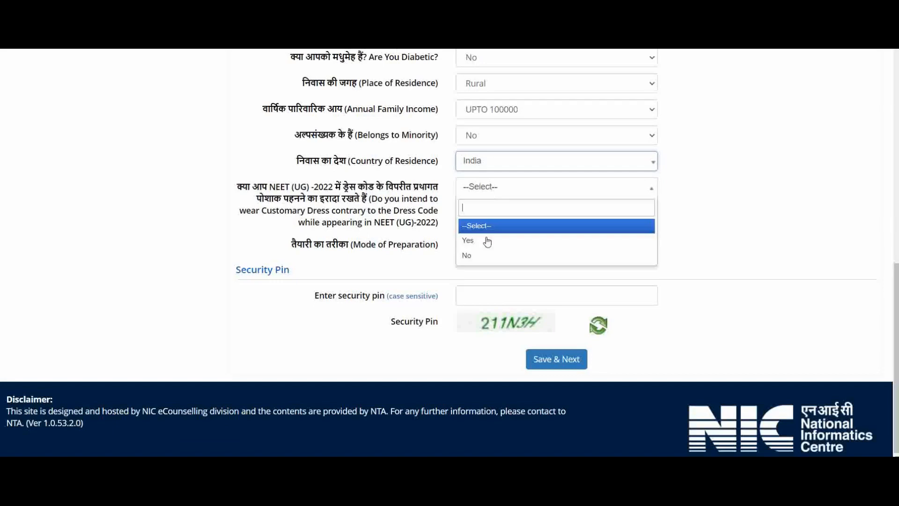
click(478, 256)
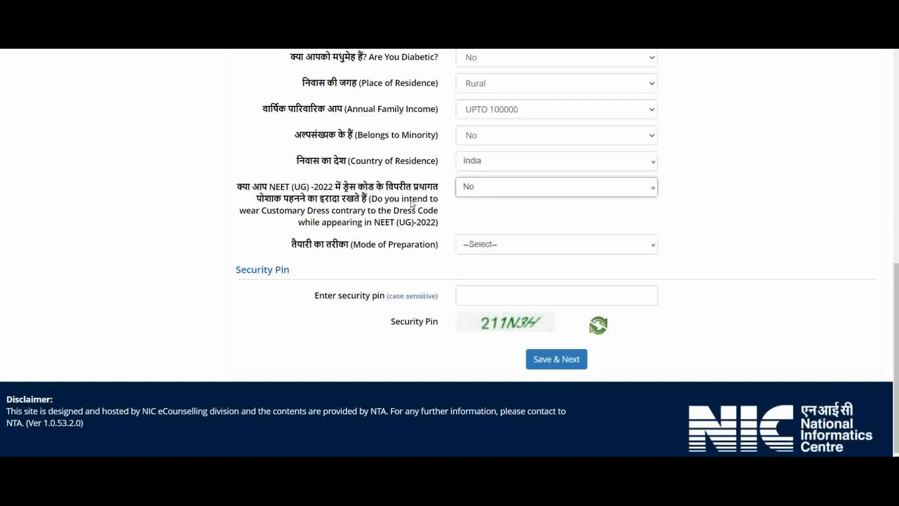
click(500, 247)
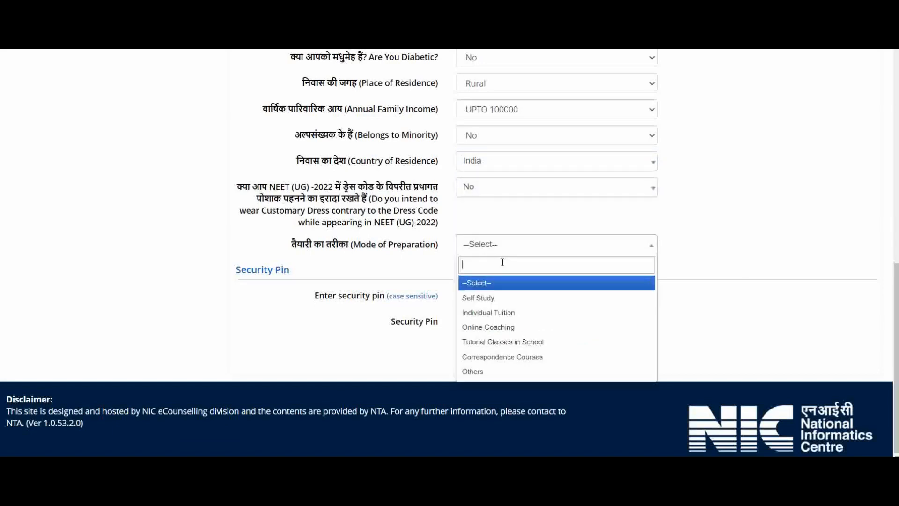
click(502, 307)
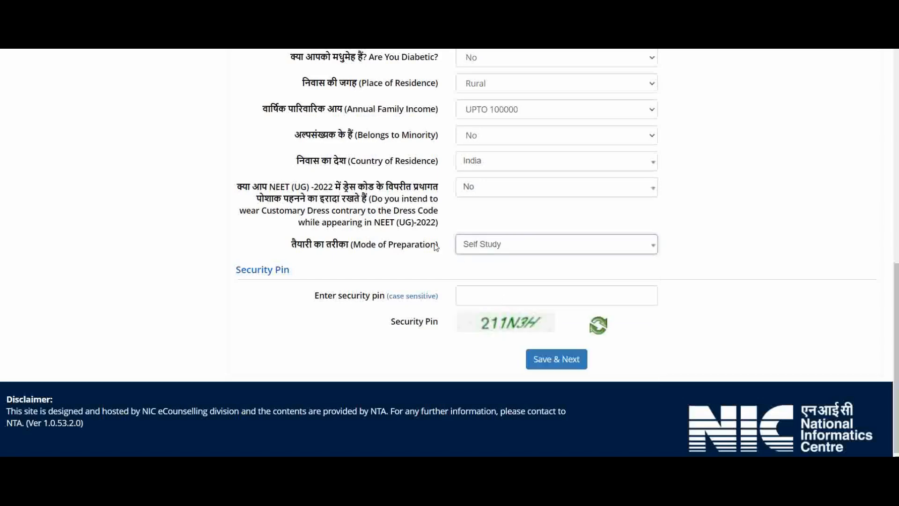
Enter the security pin, then save the personal details and confirm submitting the section.
click(495, 298)
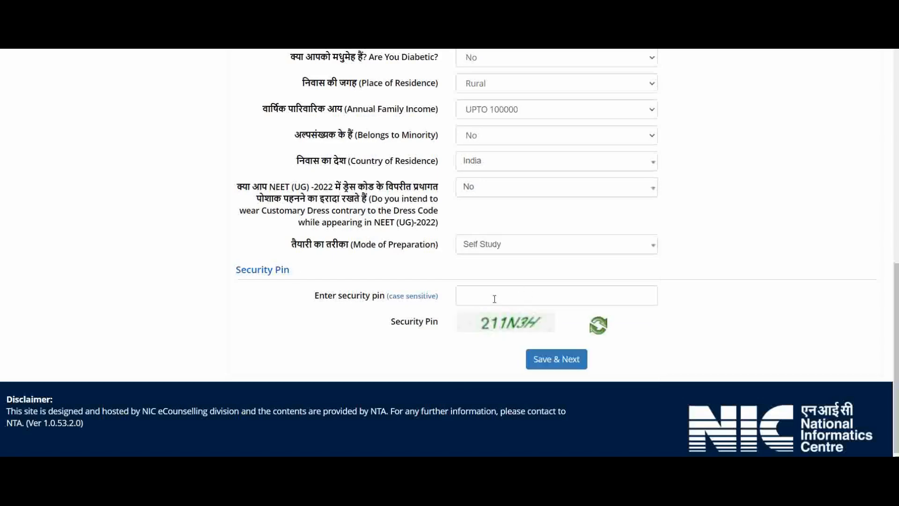
text(211N3H)
click(554, 364)
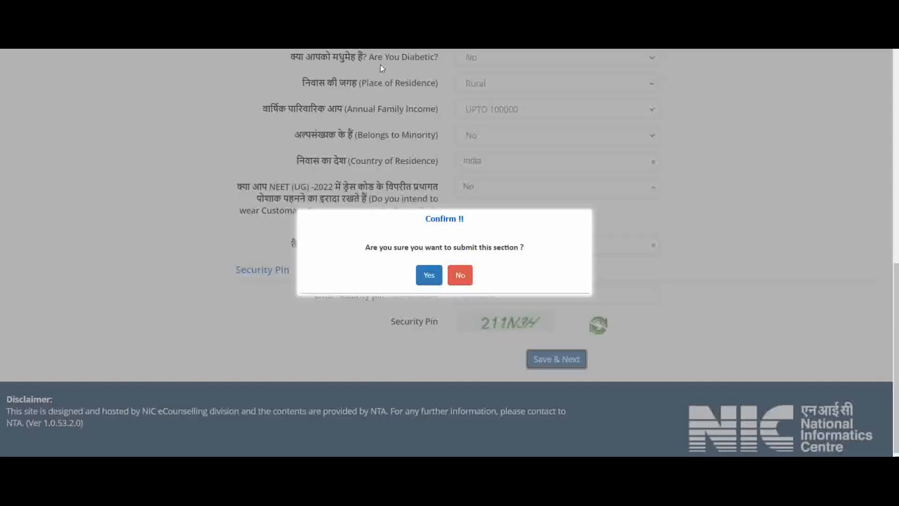
click(427, 276)
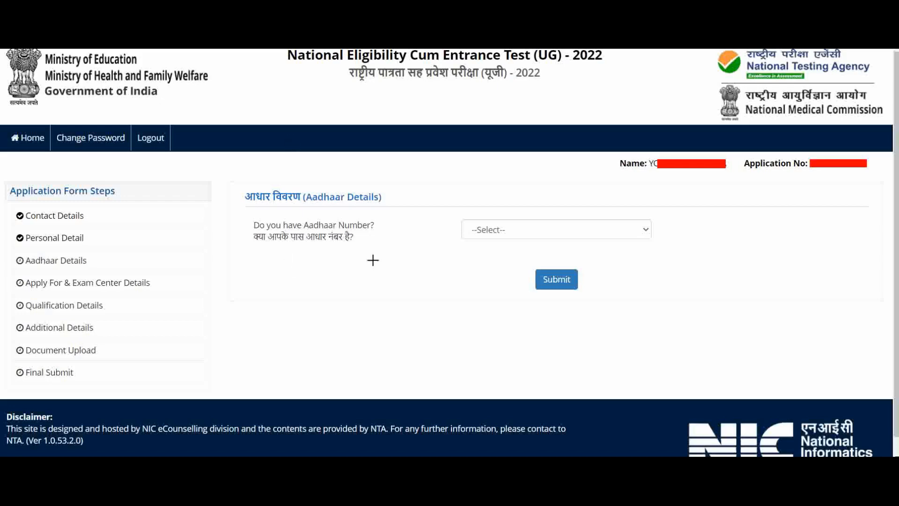
mouse_move(242, 221)
mouse_down()
mouse_move(293, 255)
mouse_move(377, 251)
mouse_up()
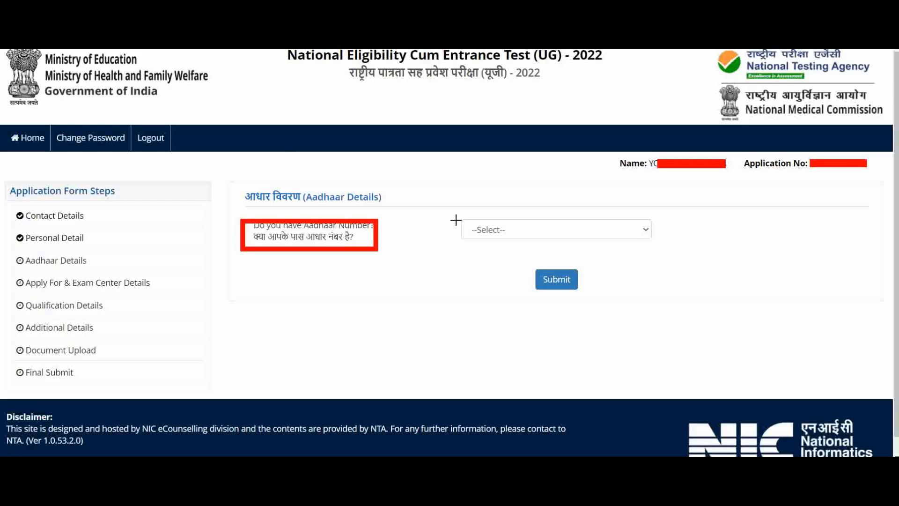
drag(453, 218, 550, 241)
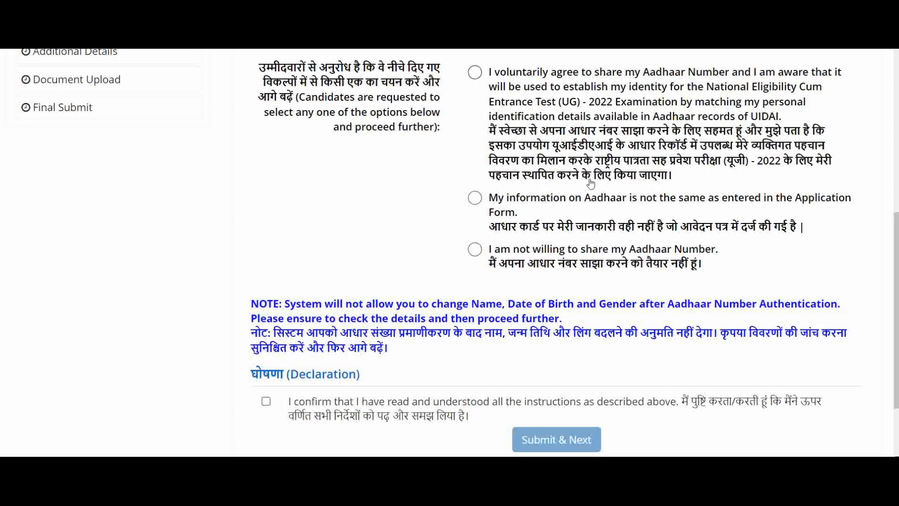
Choose the option of voluntarily agreeing to share the Aadhaar number for NEET (UG) 2022 identity matching.
click(474, 73)
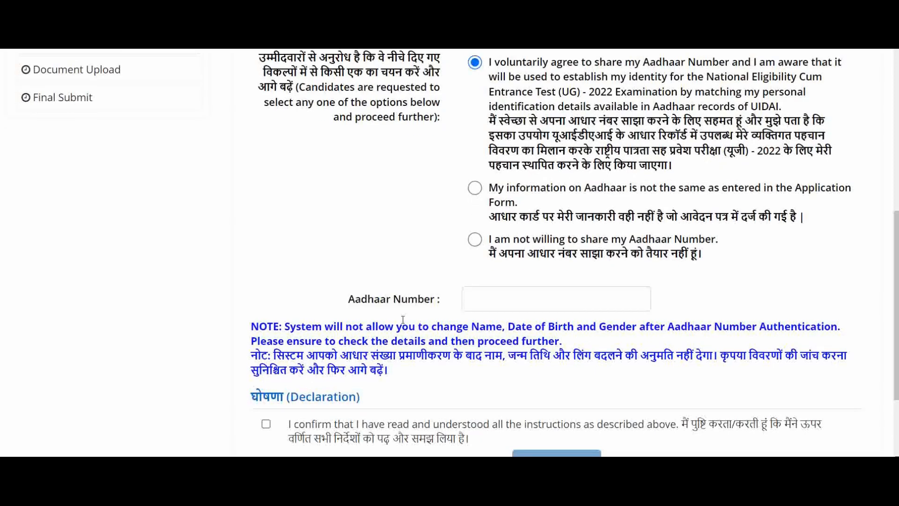
scroll(469, 319, down, 3)
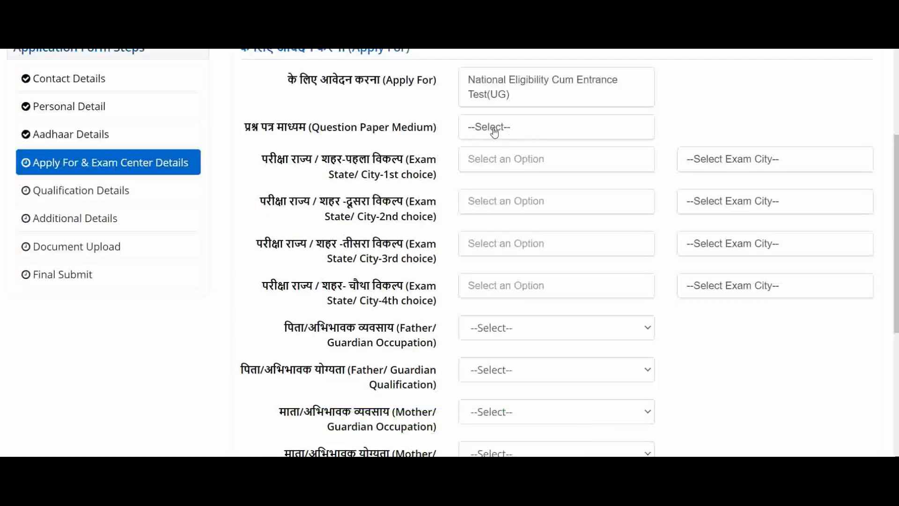
Set the question paper medium to Hindi in the exam center details.
click(477, 123)
click(477, 119)
click(512, 132)
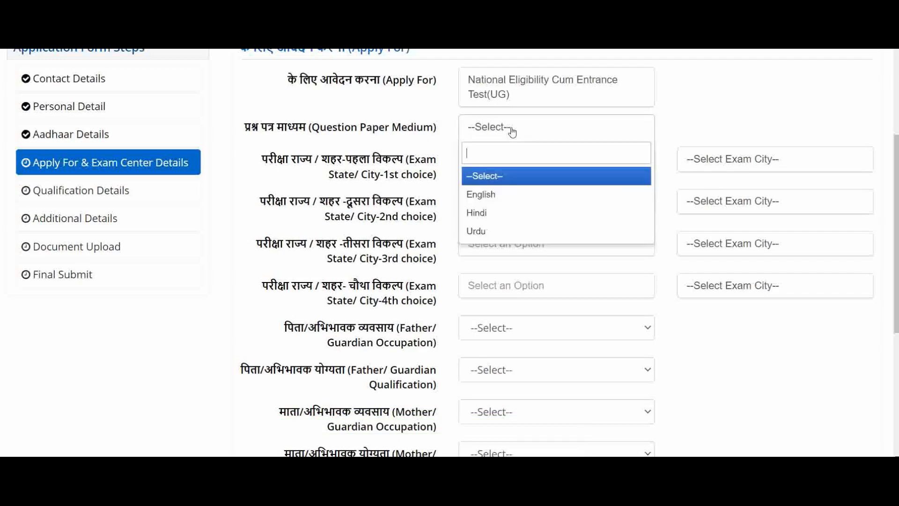
click(499, 213)
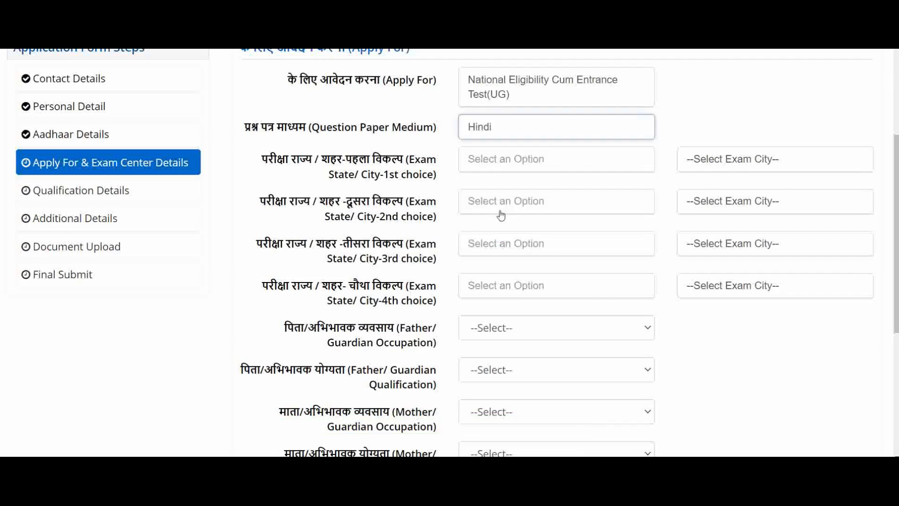
Set the first-choice exam state to UTTAR PRADESH and its exam city to ALLAHABAD/PRAYAGRAJ.
click(506, 162)
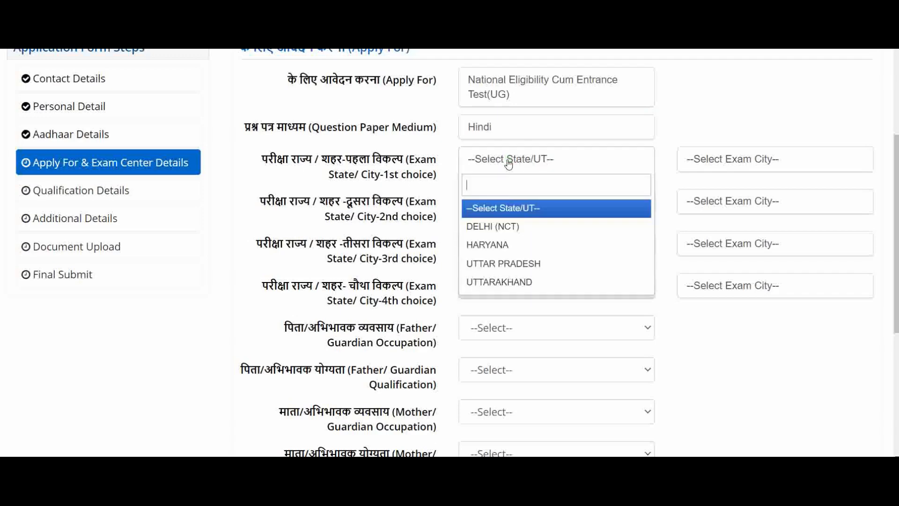
click(514, 263)
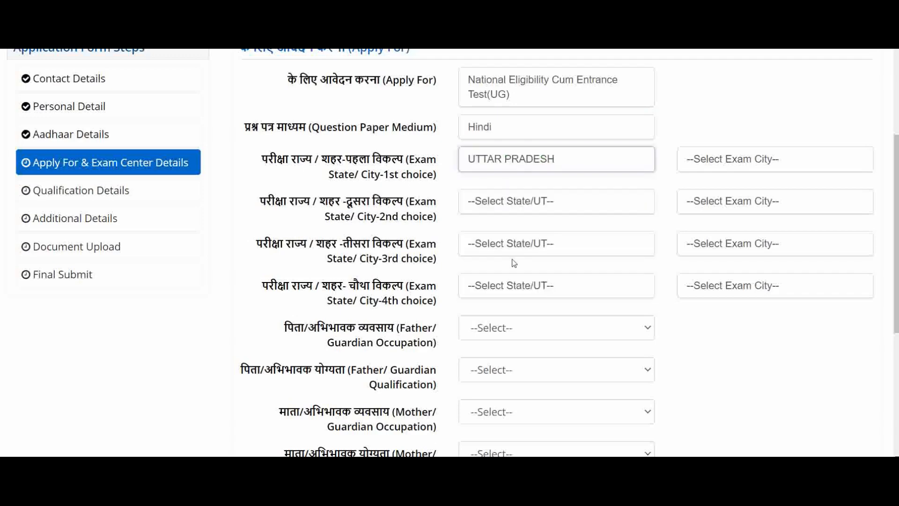
click(729, 162)
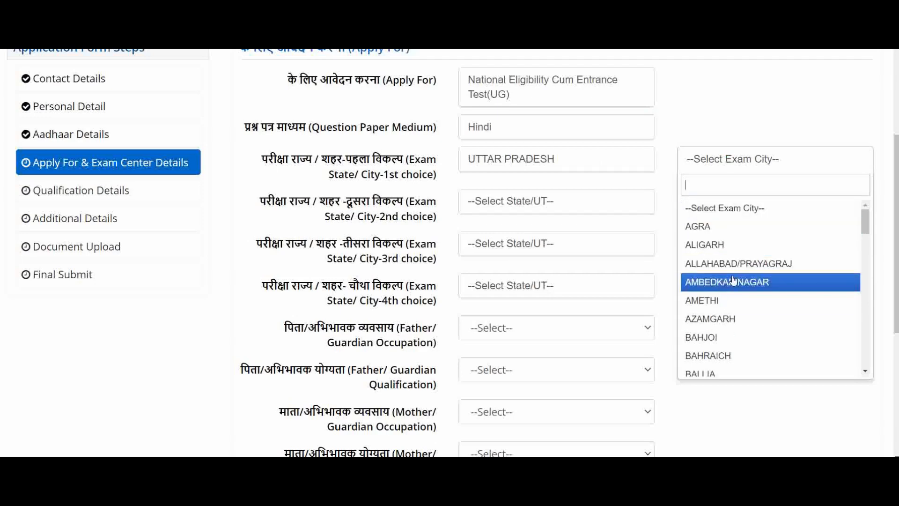
click(740, 264)
Set the second-choice exam state to UTTAR PRADESH and its exam city to AGRA.
click(519, 202)
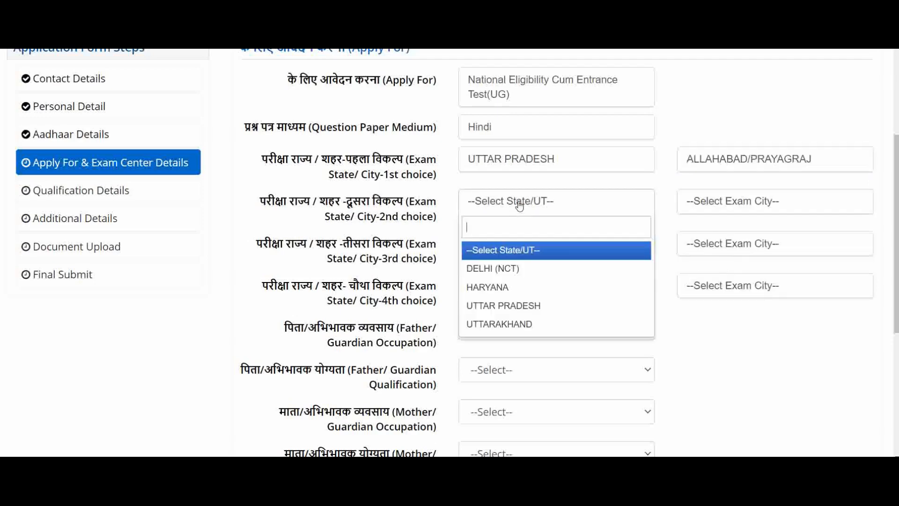
click(511, 307)
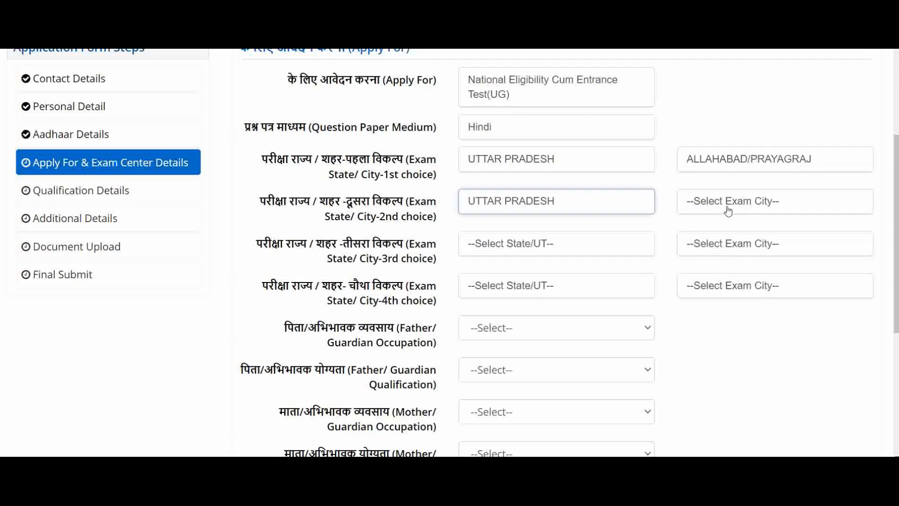
click(744, 204)
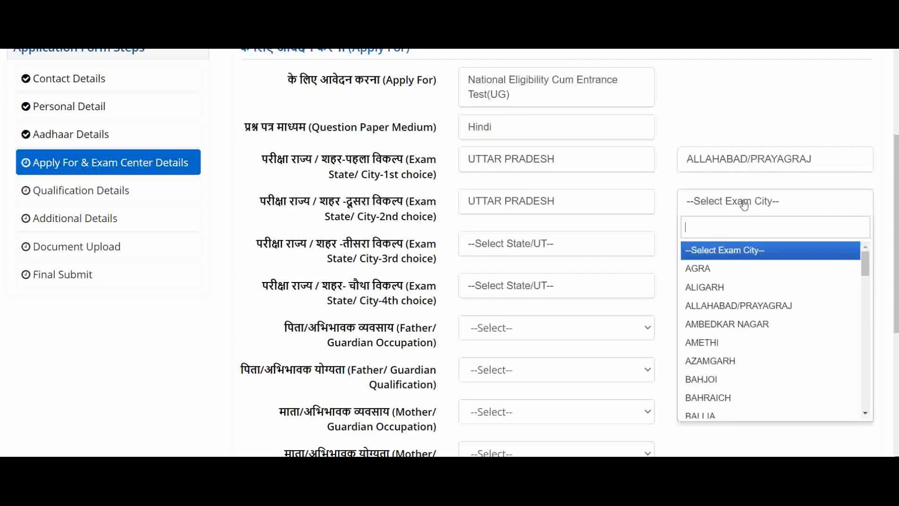
click(724, 271)
Set the third-choice exam state to UTTAR PRADESH and its exam city to AMETHI.
click(531, 244)
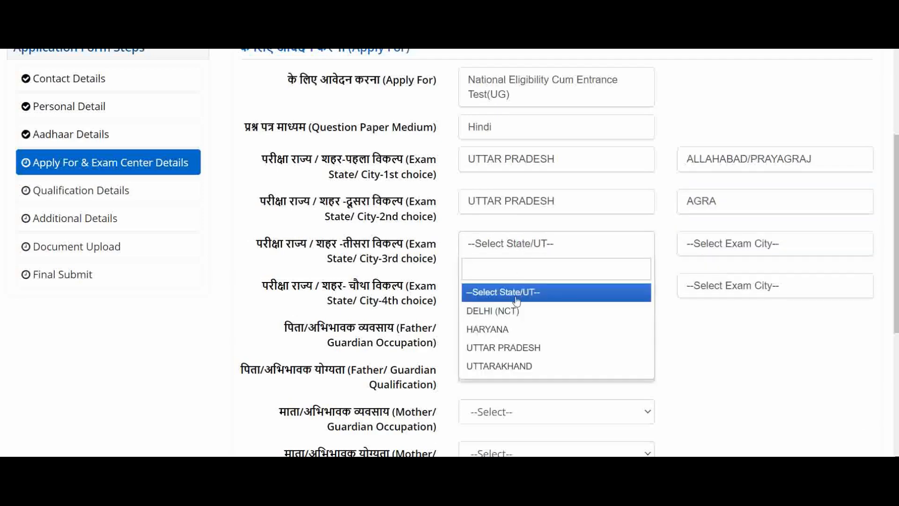
click(520, 348)
click(744, 248)
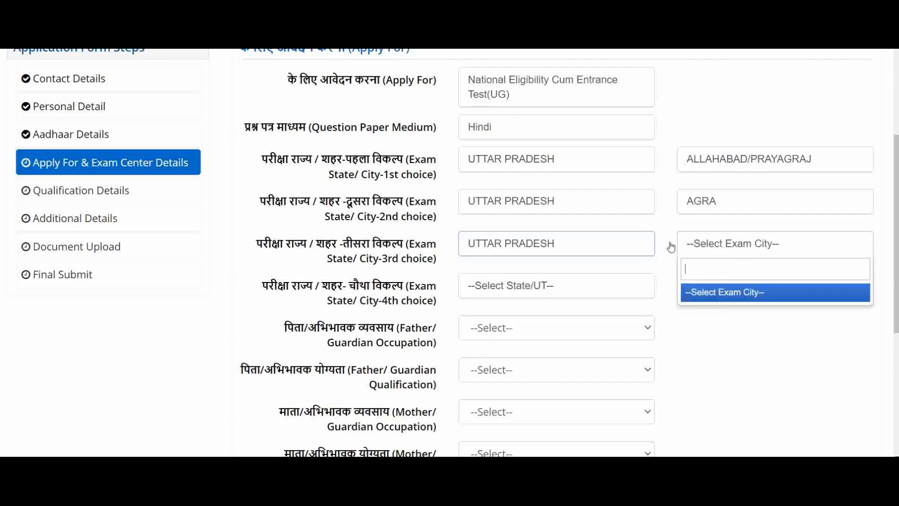
click(672, 247)
click(724, 246)
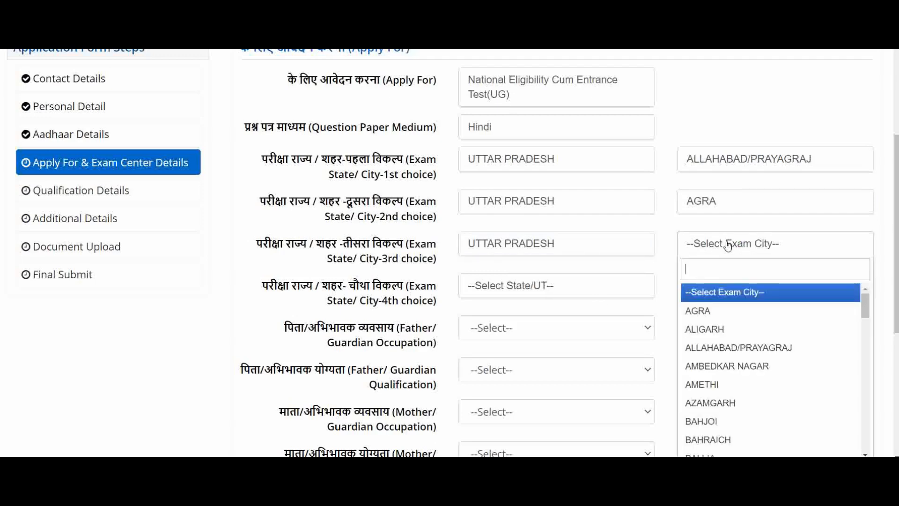
scroll(723, 337, down, 2)
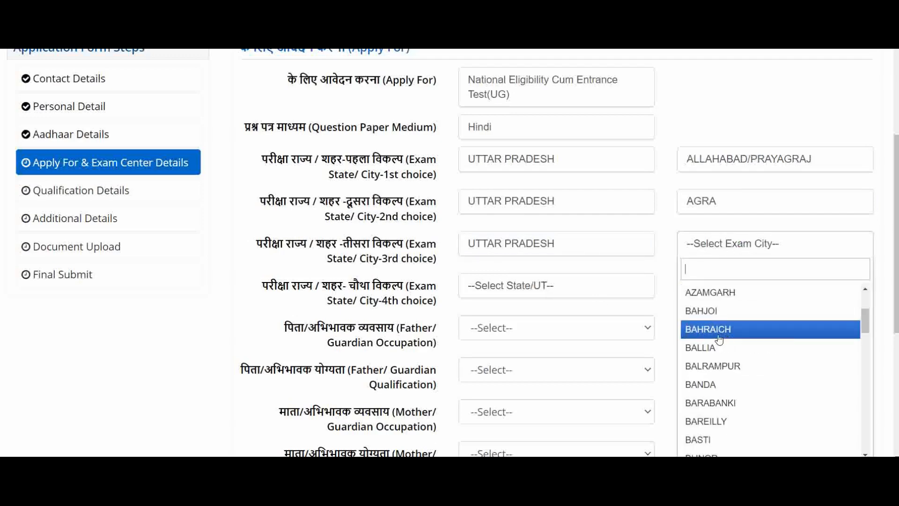
scroll(722, 339, up, 2)
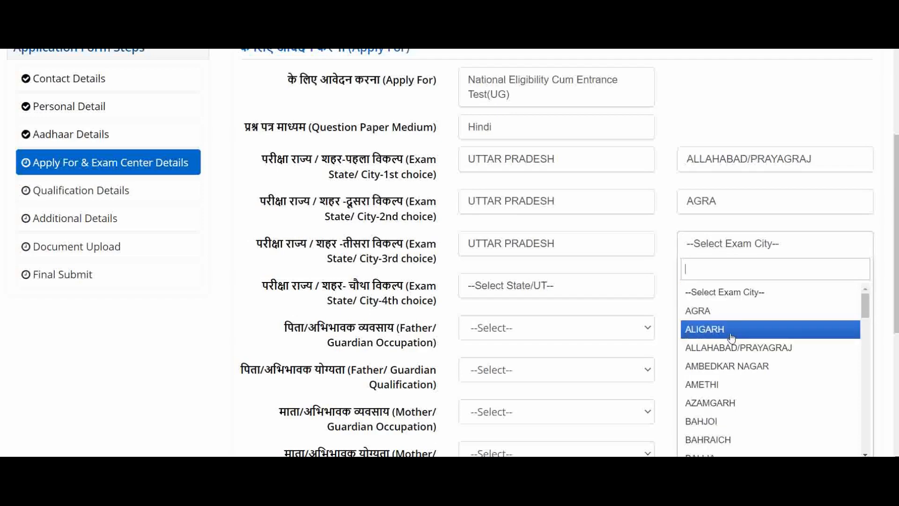
click(720, 389)
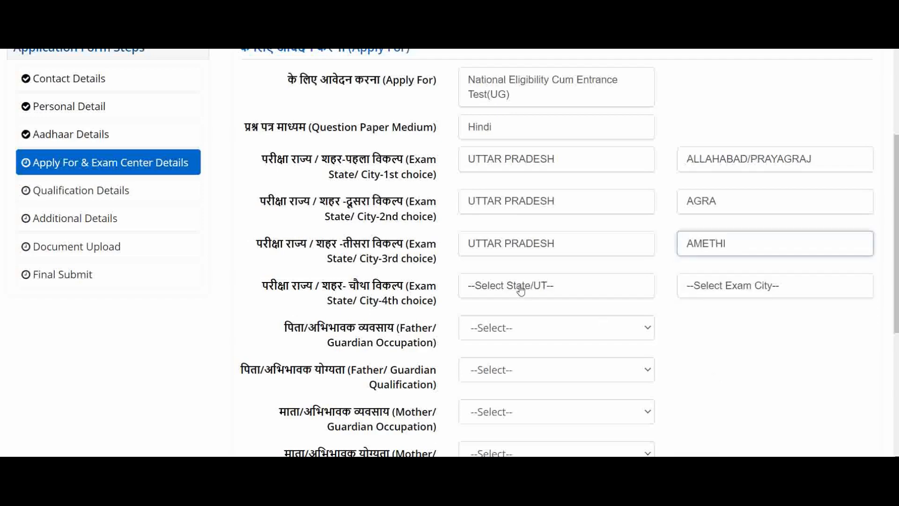
Set the fourth-choice exam state to UTTAR PRADESH and its exam city to LUCKNOW.
click(520, 287)
click(505, 389)
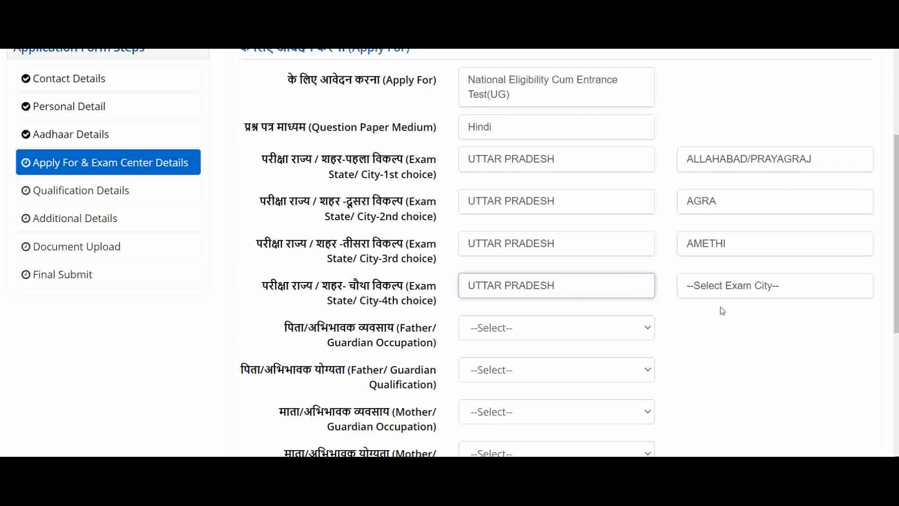
click(748, 287)
click(460, 86)
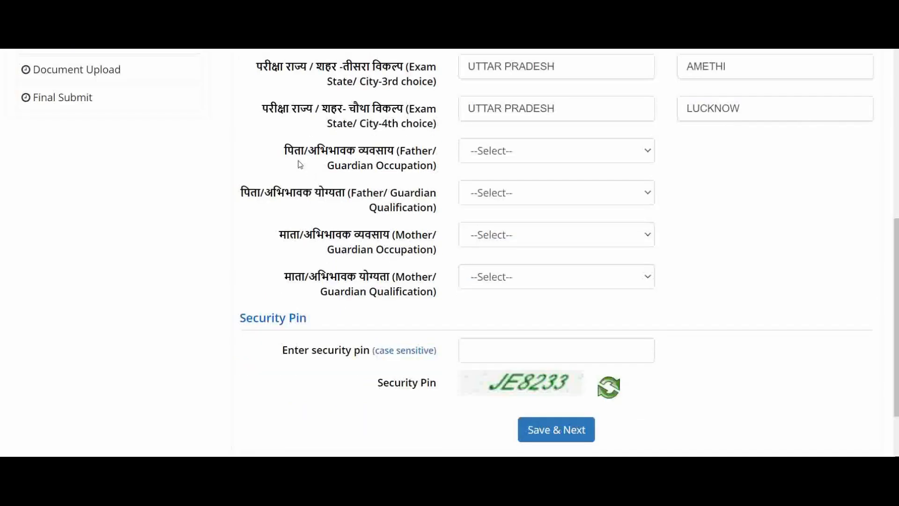
Set the father/guardian occupation to AGRICULTURE and the father/guardian qualification to OTHERS.
click(521, 153)
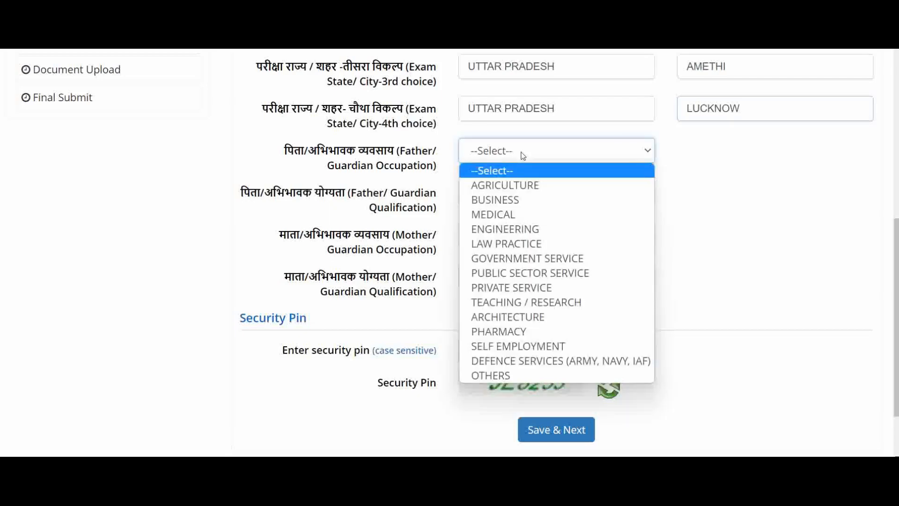
click(514, 186)
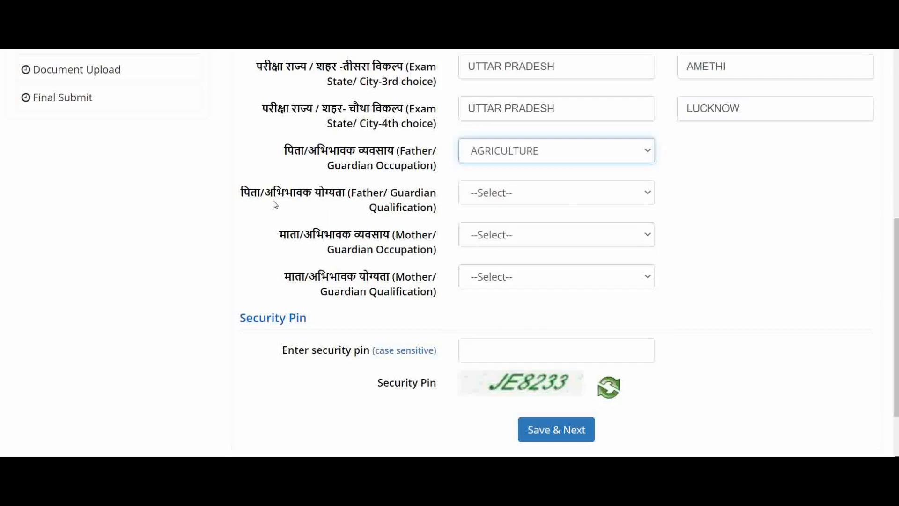
click(527, 199)
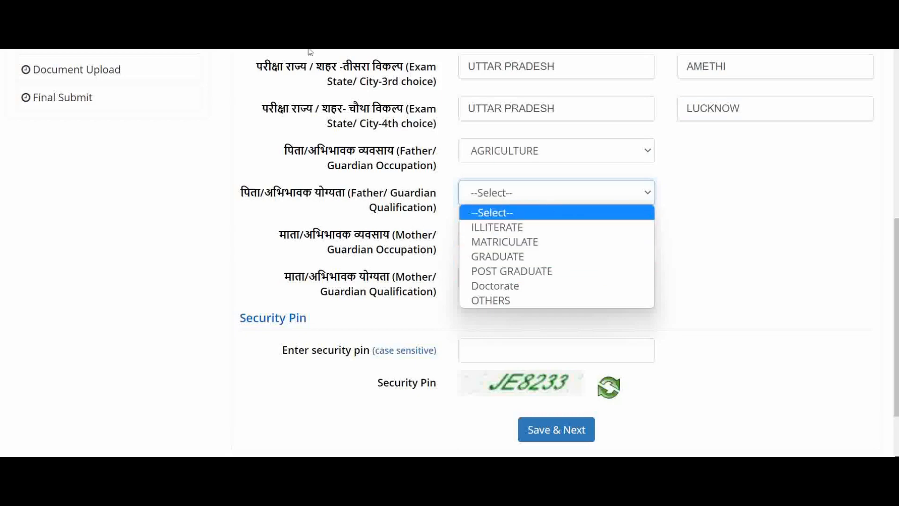
key(Escape)
click(513, 194)
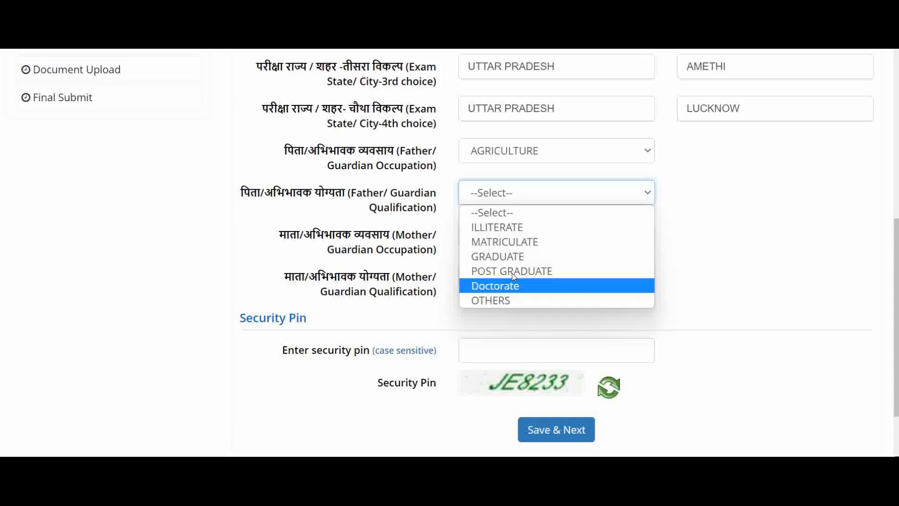
click(508, 302)
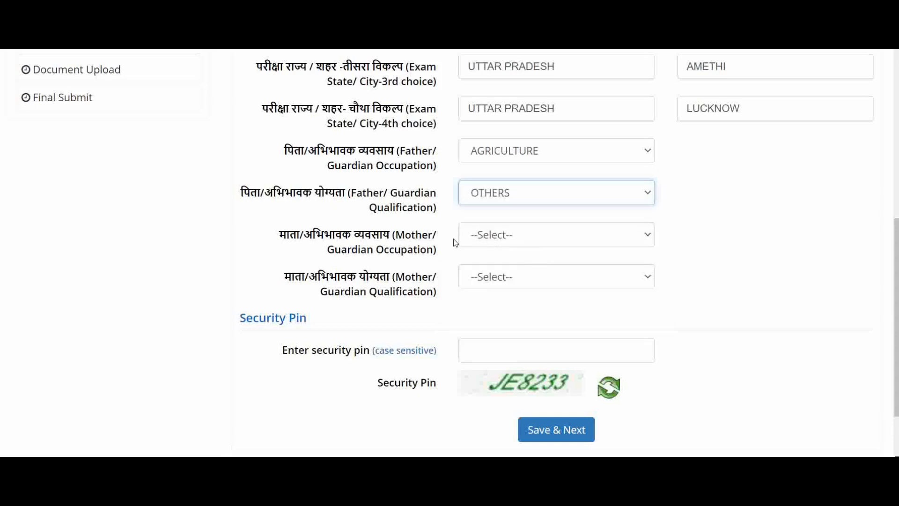
Set the mother/guardian occupation to OTHERS (INCLUDING HOUSE WIFE) and the mother/guardian qualification to GRADUATE.
click(500, 235)
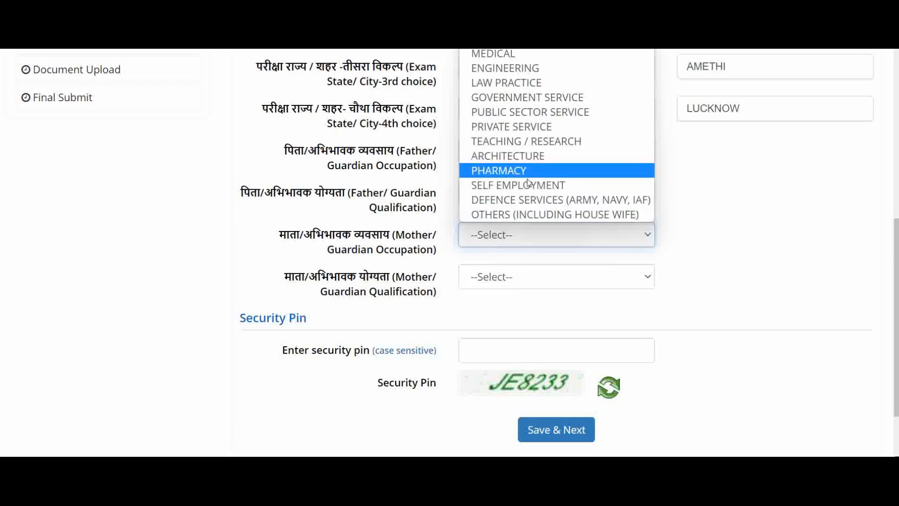
click(562, 215)
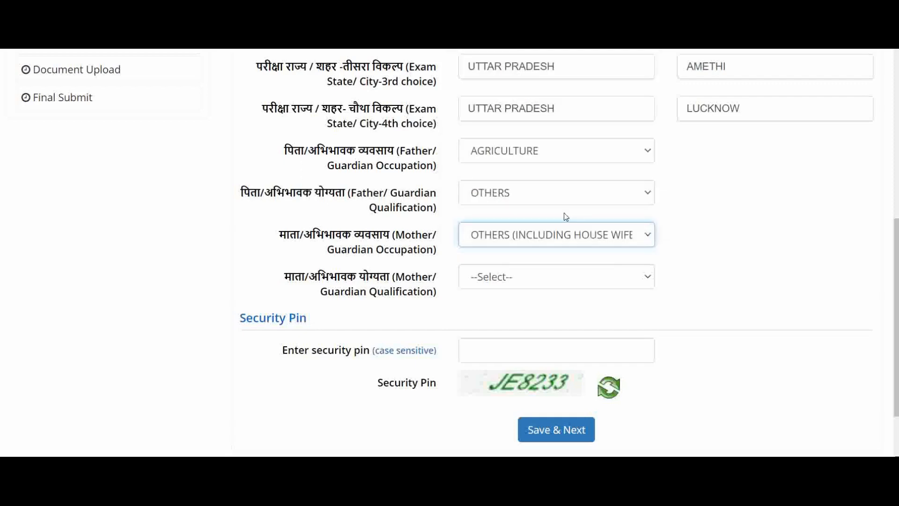
click(512, 280)
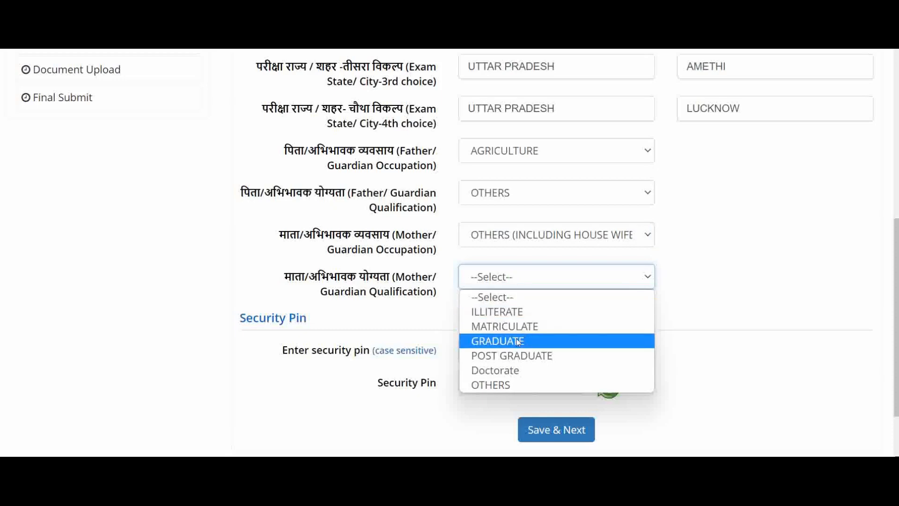
click(498, 342)
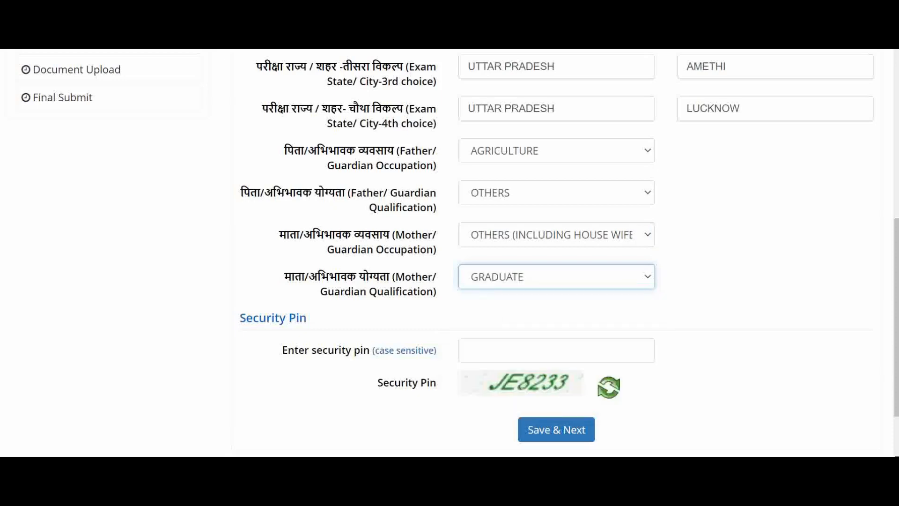
In the 10th qualification details, set the pass status to Passed and the year of passing to 2018.
scroll(440, 233, down, 2)
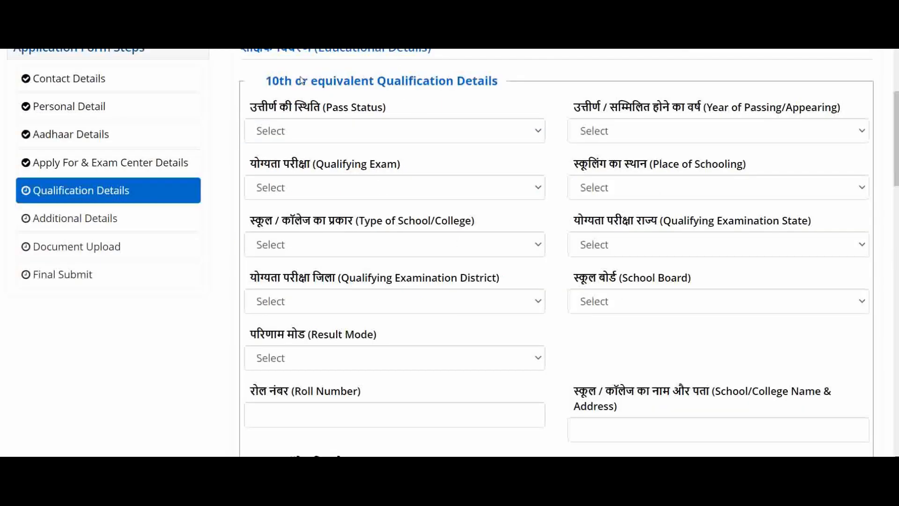
click(316, 134)
click(301, 167)
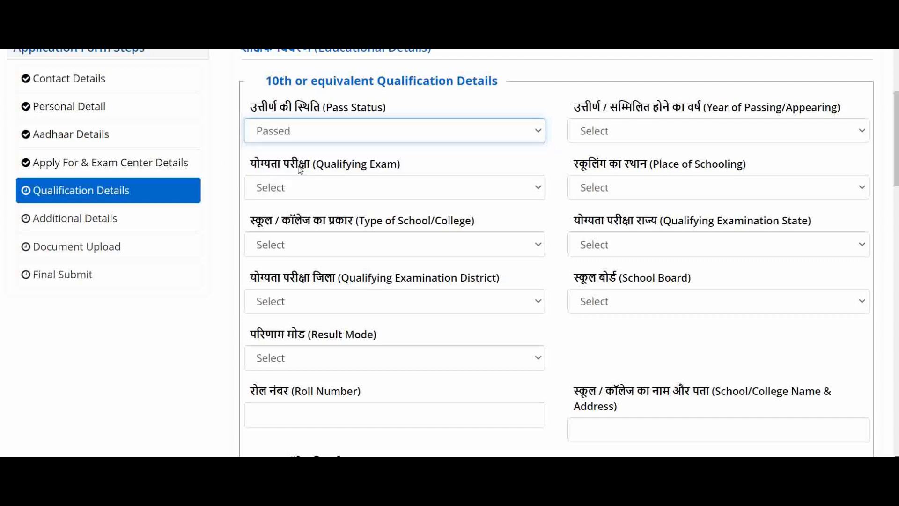
click(619, 134)
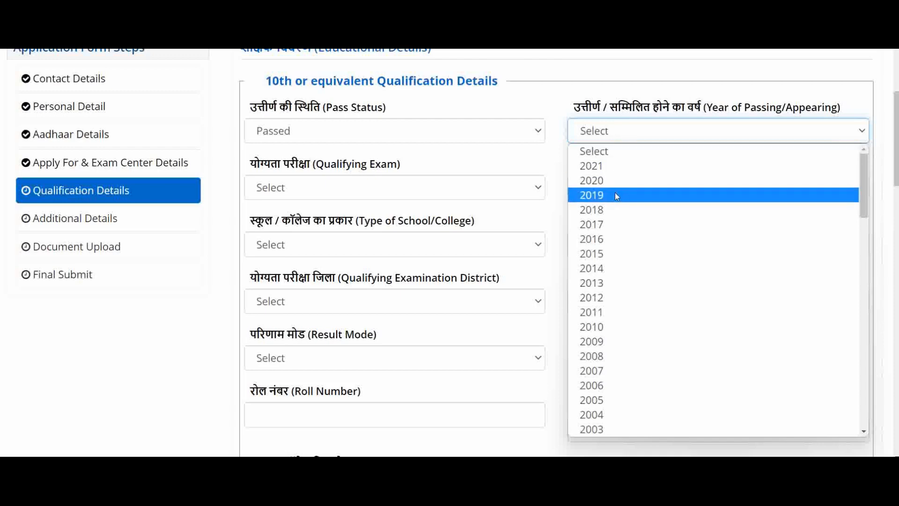
click(611, 195)
click(605, 135)
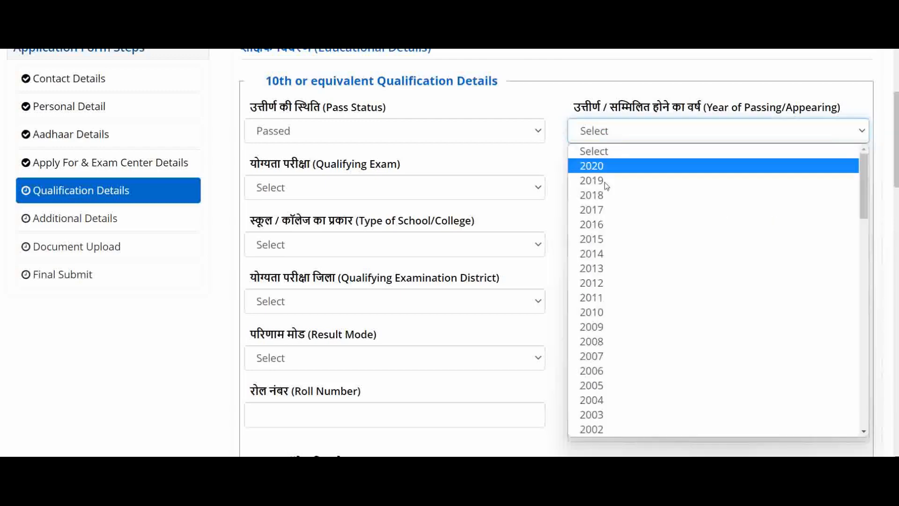
click(601, 194)
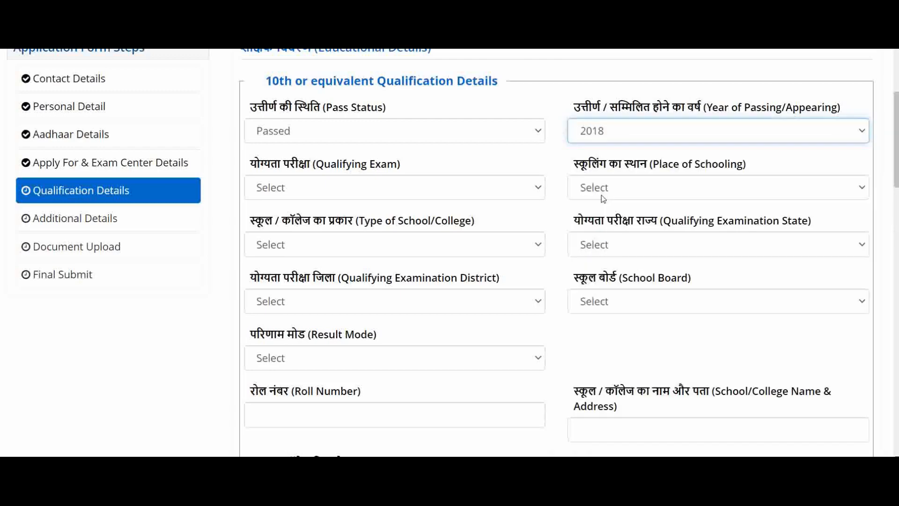
Set the 10th qualifying exam to 10th or Equivalent and the place of schooling to Rural.
click(313, 187)
click(316, 221)
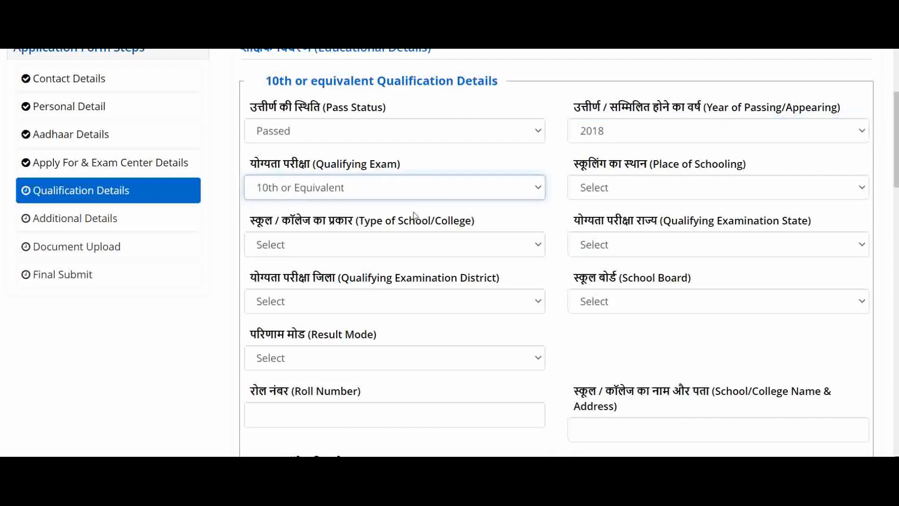
click(620, 194)
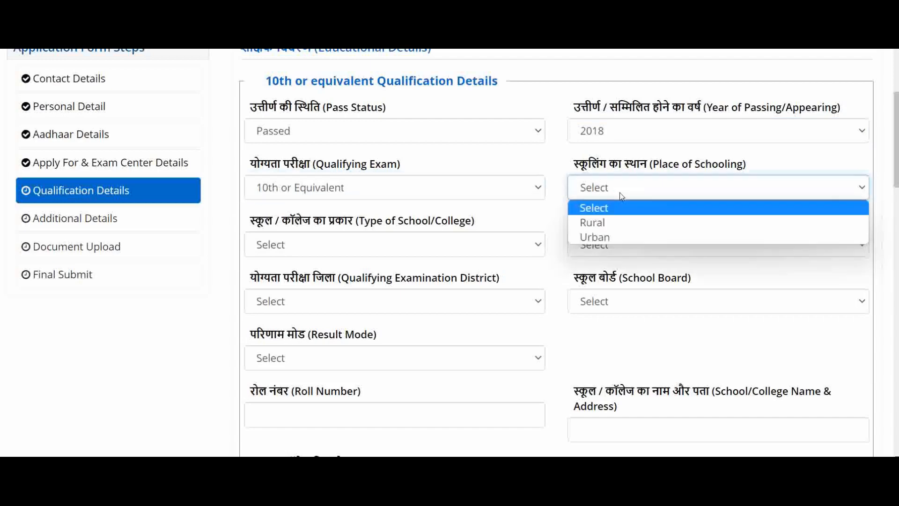
click(613, 224)
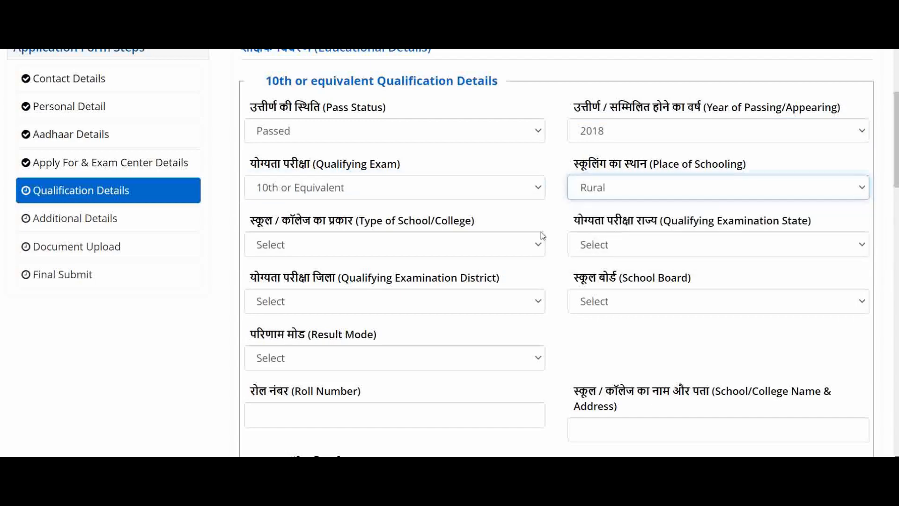
Set the 10th school type to Government Aided Private and the qualifying examination state to UTTAR PRADESH.
scroll(459, 214, down, 1)
scroll(323, 187, up, 1)
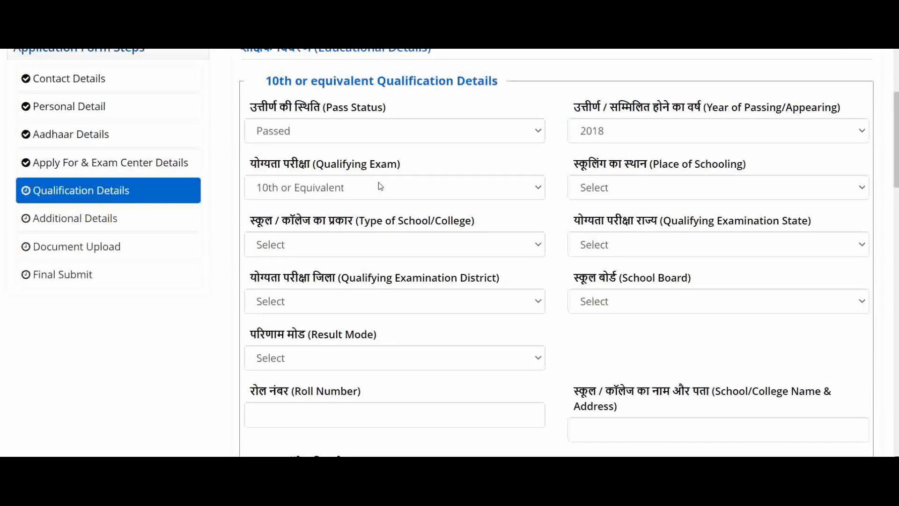
scroll(291, 155, down, 2)
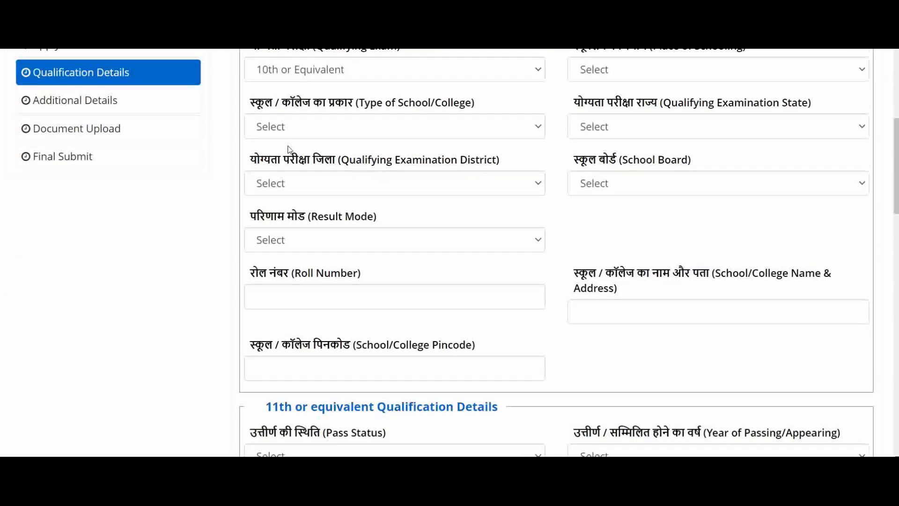
click(315, 134)
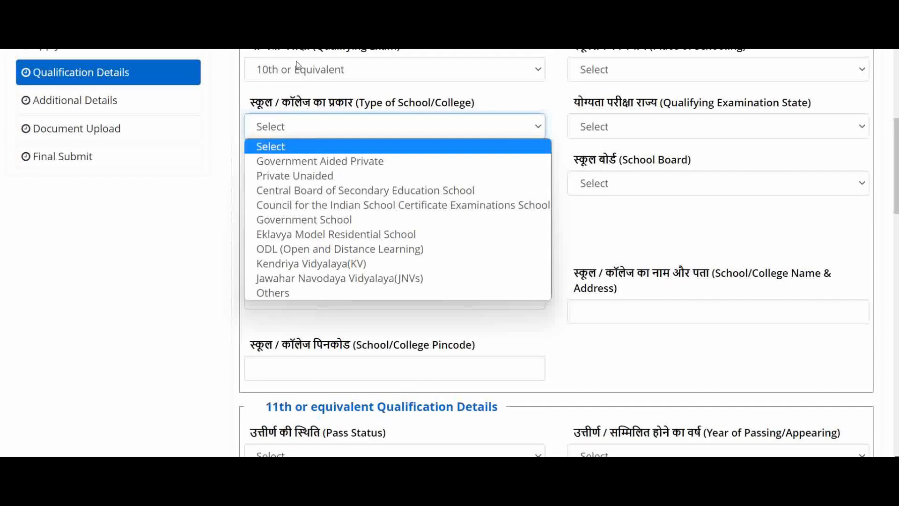
click(317, 161)
Set the qualifying examination district for the 10th qualification to PRATAPGARH.
click(317, 184)
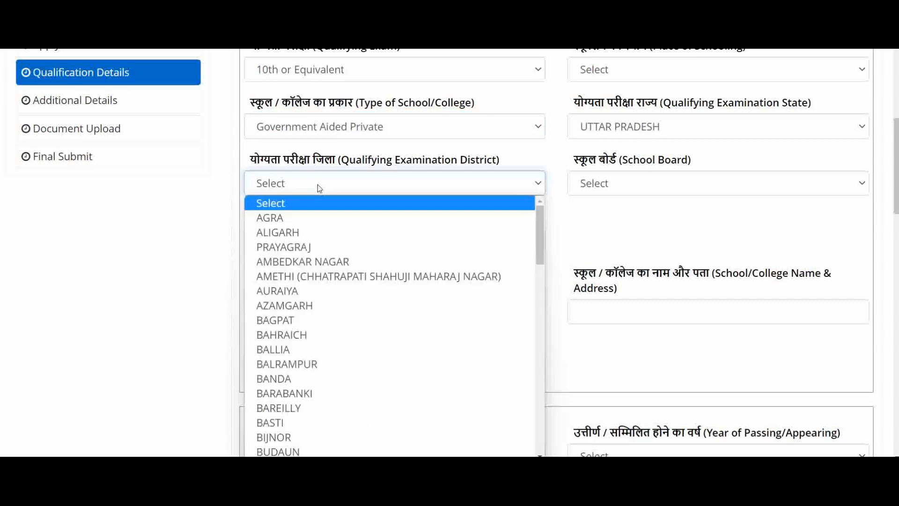
text(pi)
key(Down)
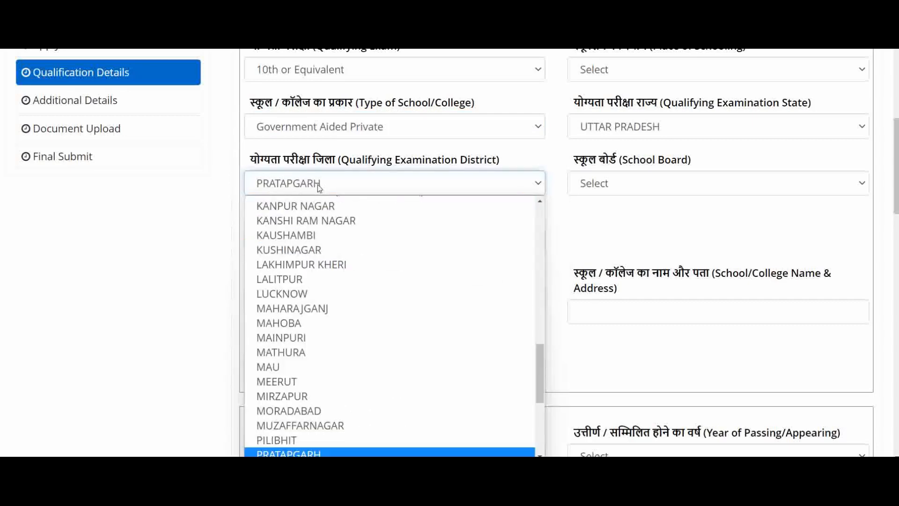
key(Return)
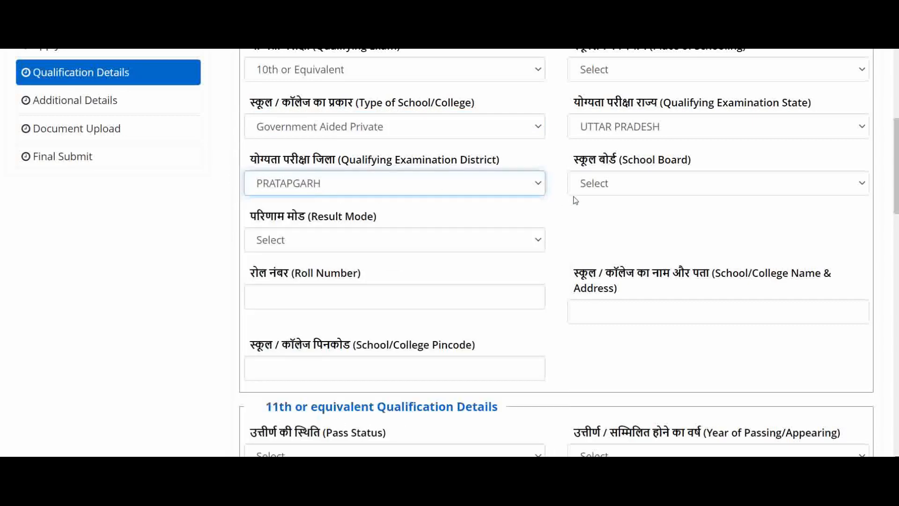
Set the school board for the 10th qualification to OTHER.
click(628, 189)
scroll(503, 281, down, 10)
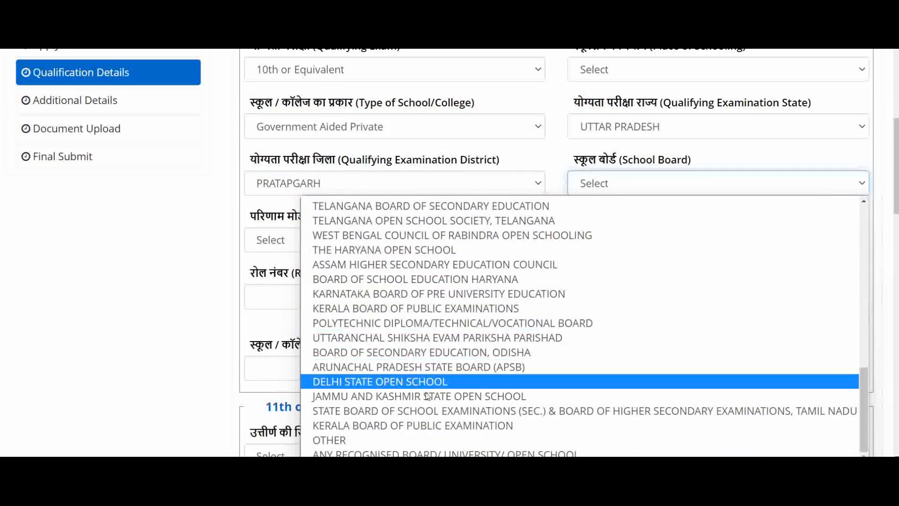
key(u)
key(u)
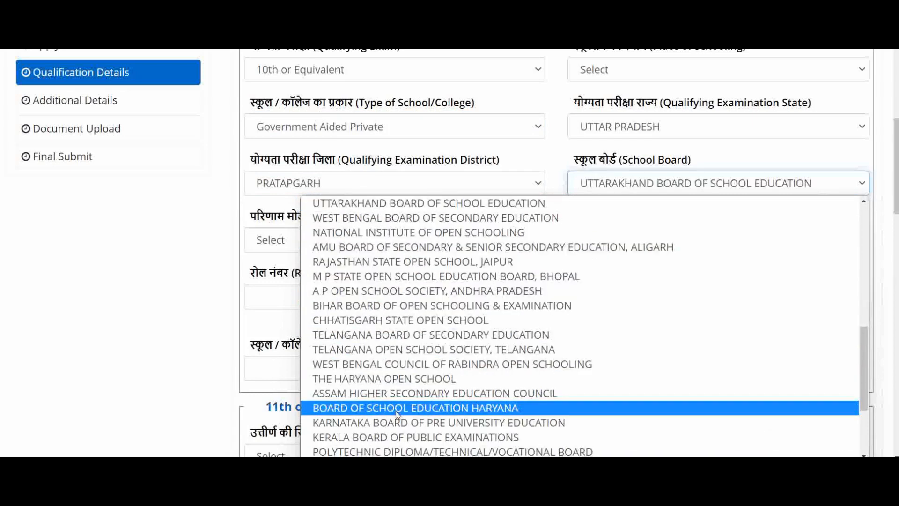
key(u)
key(u)
key(u)
key(u)
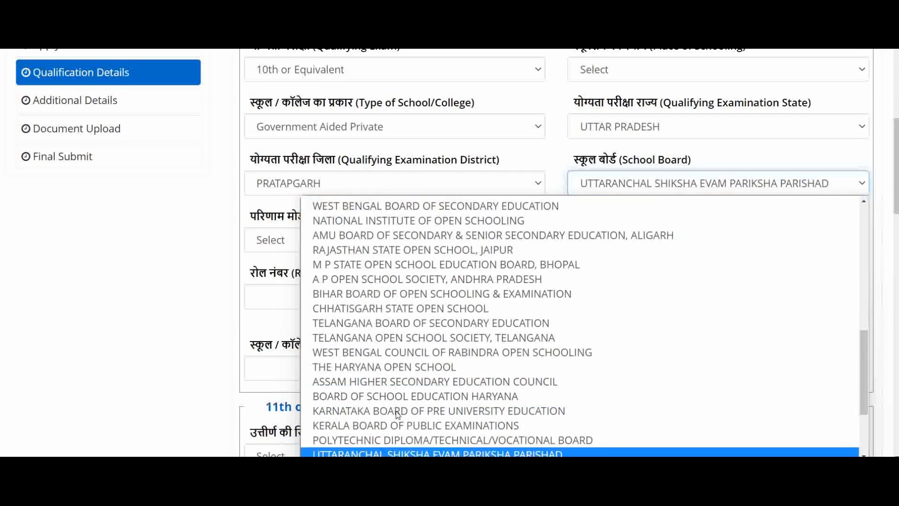
key(u)
key(u)
key(u)
key(u)
scroll(396, 417, down, 3)
click(393, 437)
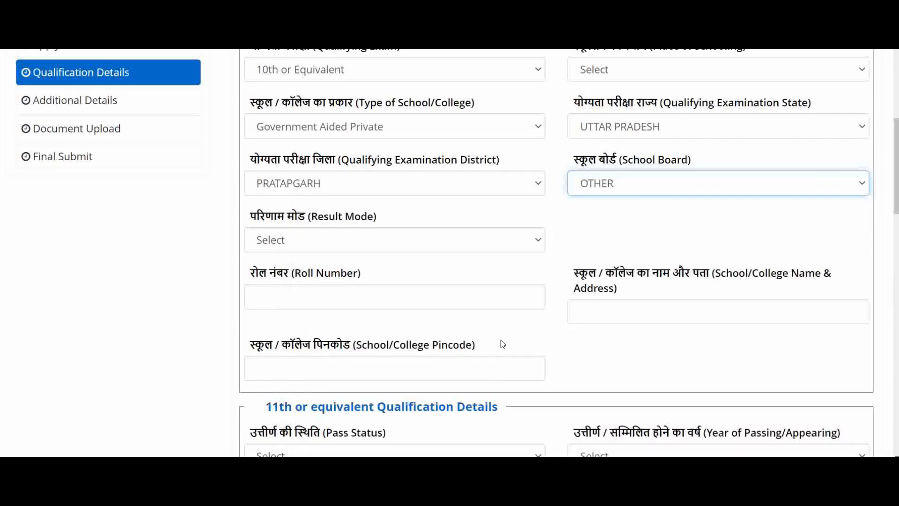
Set the 10th result mode to Percentage and enter 486 as the obtained marks.
click(335, 248)
click(316, 278)
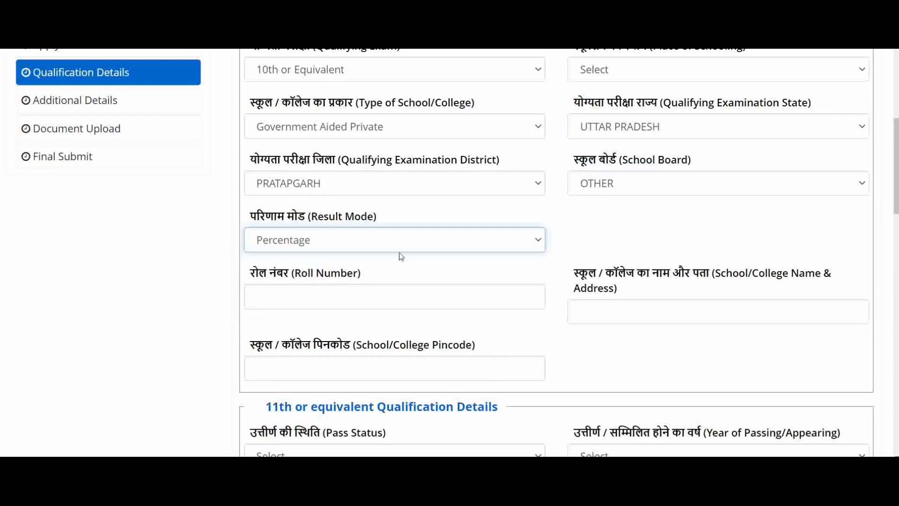
scroll(316, 297, down, 3)
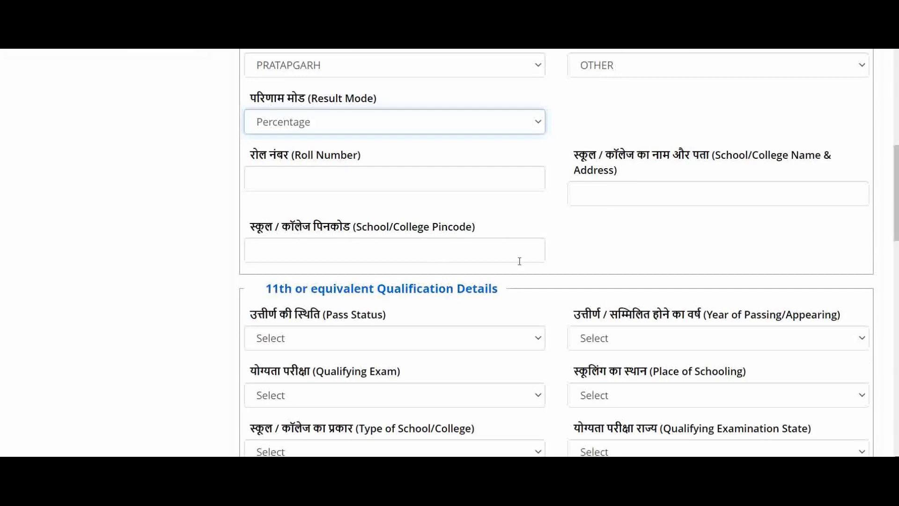
scroll(519, 263, up, 3)
scroll(385, 202, down, 1)
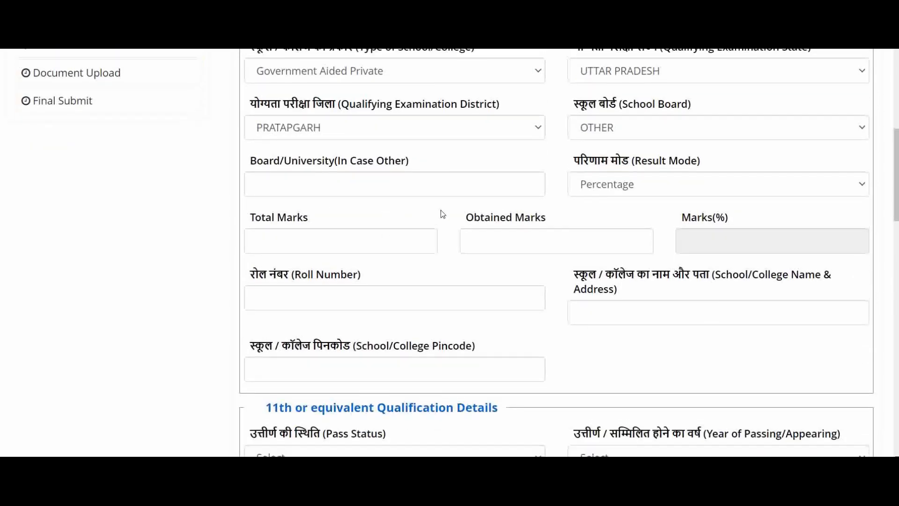
scroll(442, 213, up, 1)
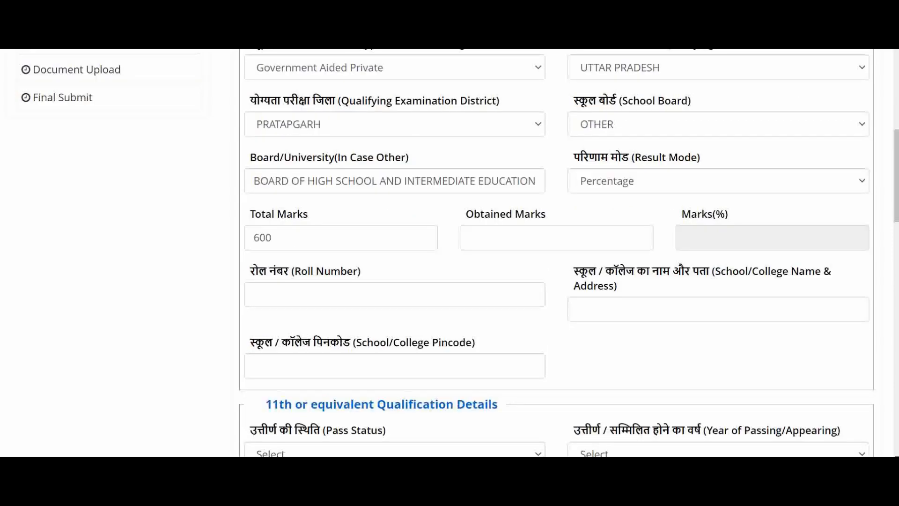
click(494, 238)
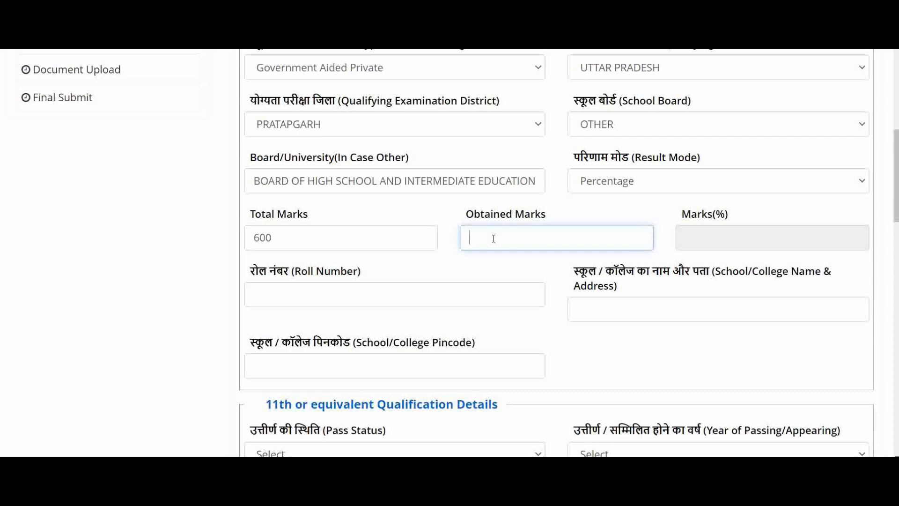
text(486)
click(579, 270)
In the 12th qualification details, set the pass status to Passed and the year of passing to 2020.
scroll(508, 231, down, 3)
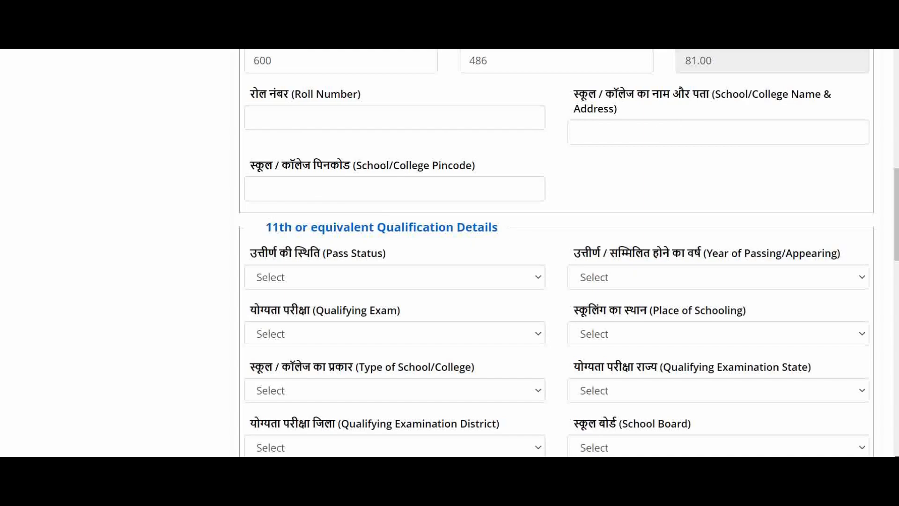
scroll(341, 168, down, 3)
scroll(327, 126, down, 10)
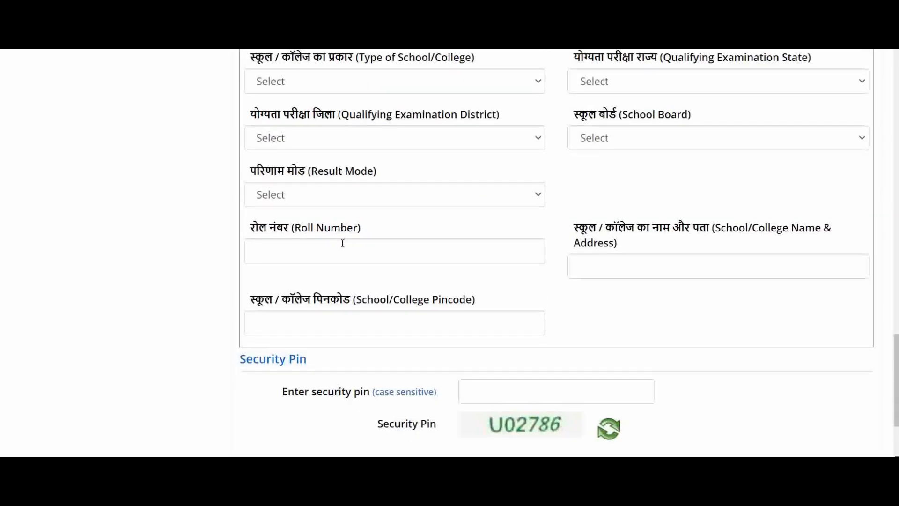
scroll(377, 239, up, 1)
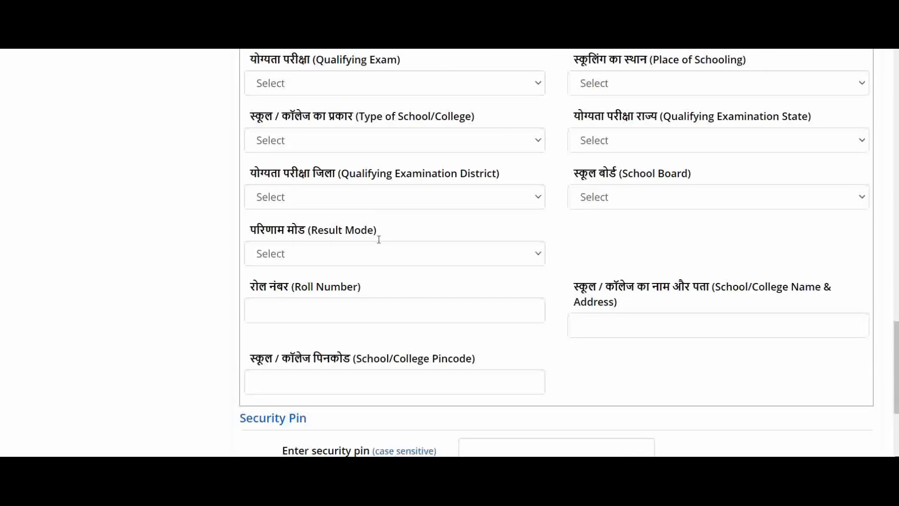
scroll(378, 239, up, 2)
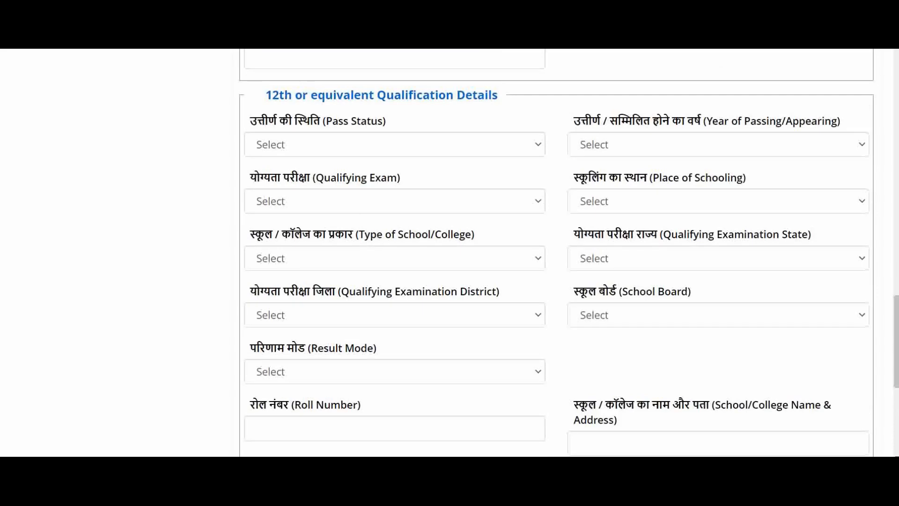
key(ctrl+minus)
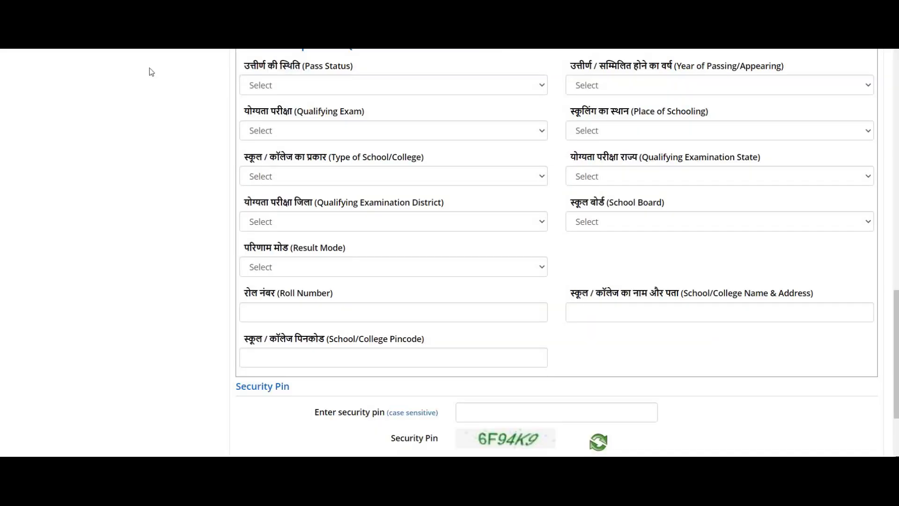
click(313, 87)
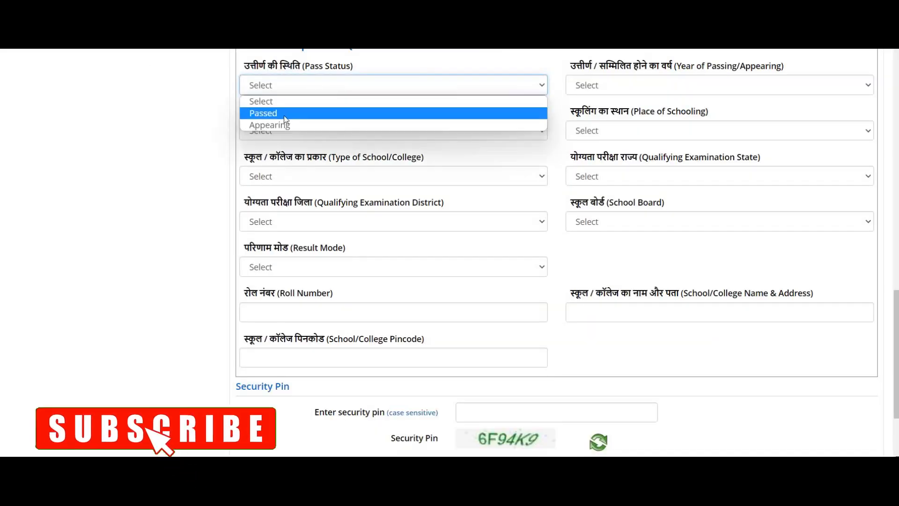
click(305, 113)
click(619, 88)
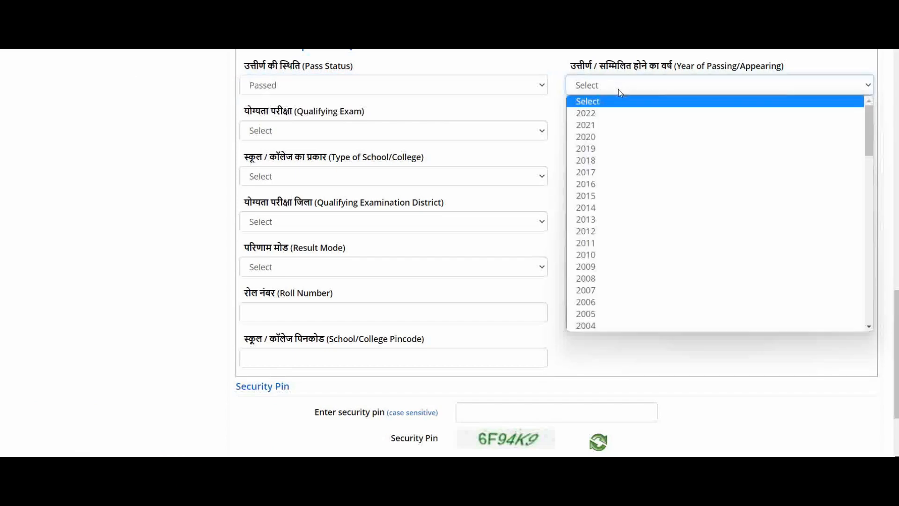
click(591, 137)
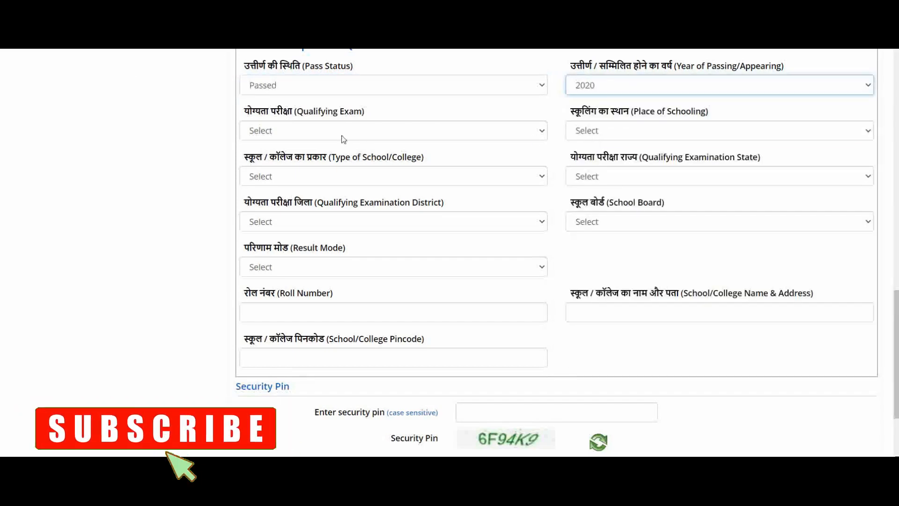
Set the 12th qualifying exam to CODE: 07 and the place of schooling to Rural.
click(327, 131)
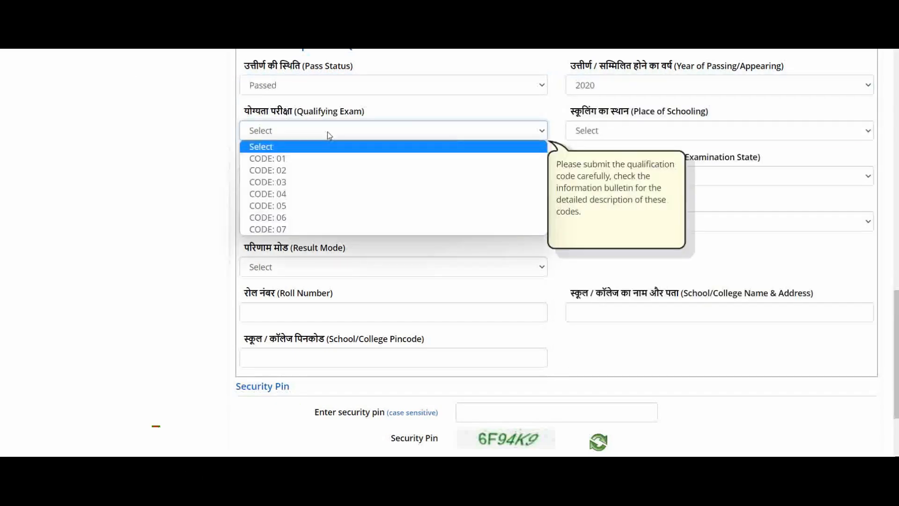
click(327, 131)
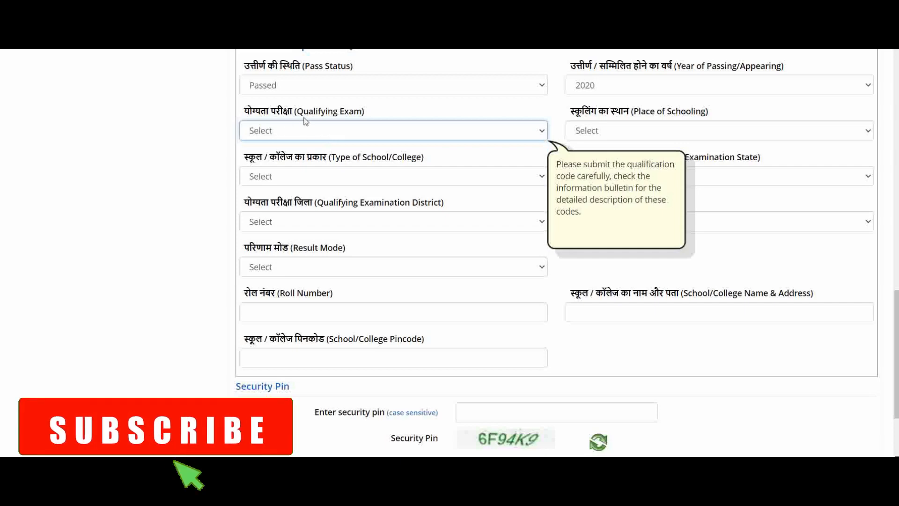
click(293, 131)
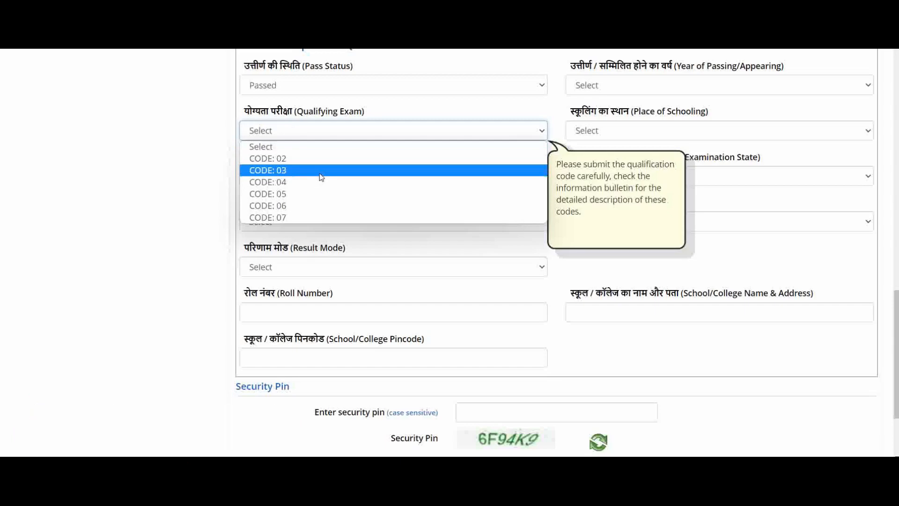
click(321, 217)
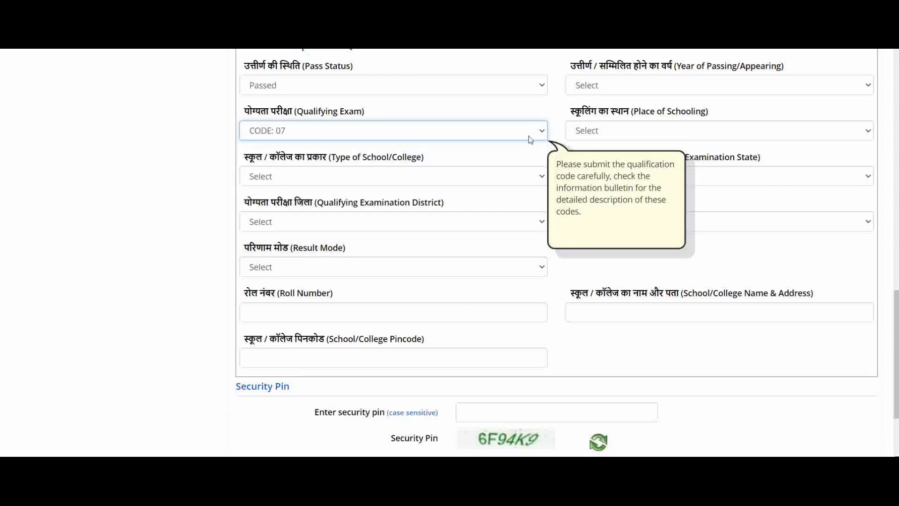
click(622, 133)
click(603, 157)
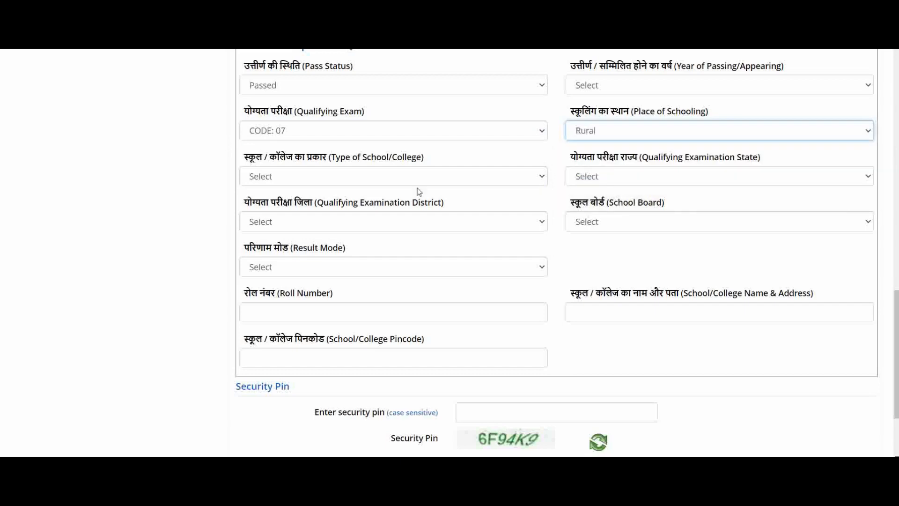
Set the 12th school type to Government Aided Private and the qualifying examination state to UTTAR PRADESH.
click(317, 179)
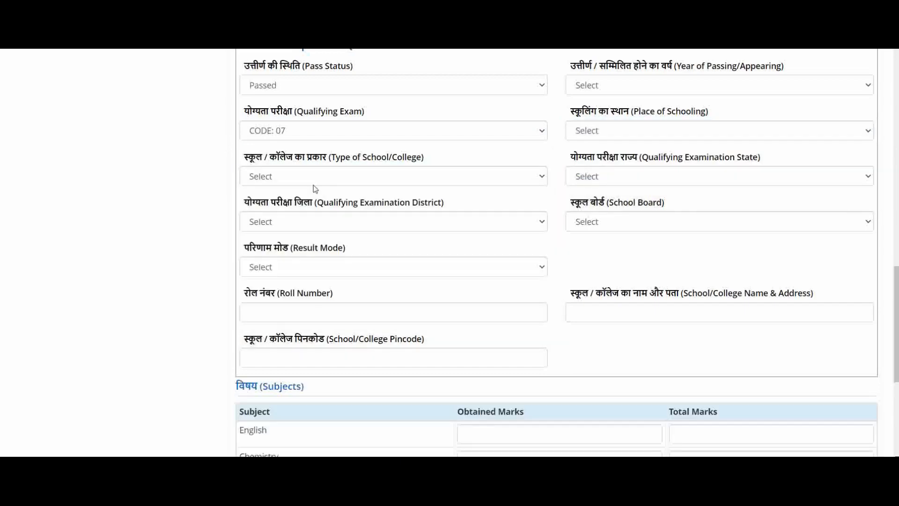
click(311, 179)
click(308, 203)
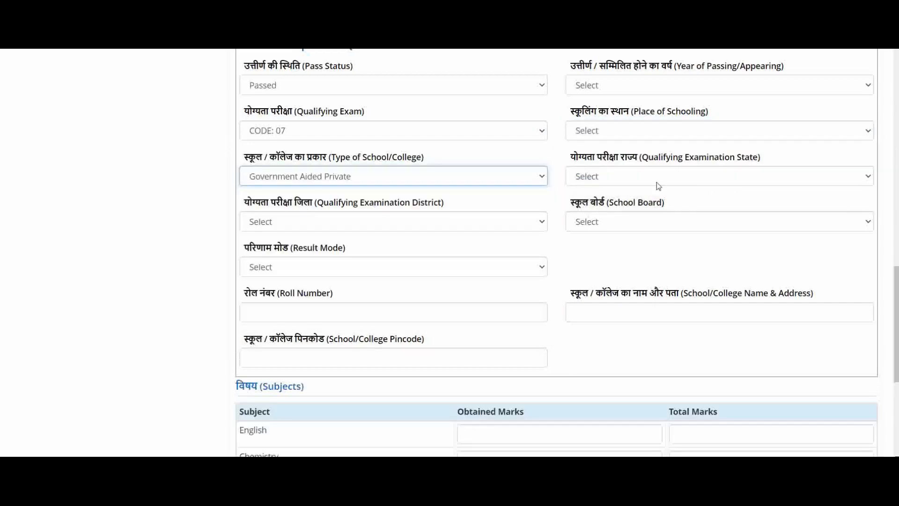
click(635, 182)
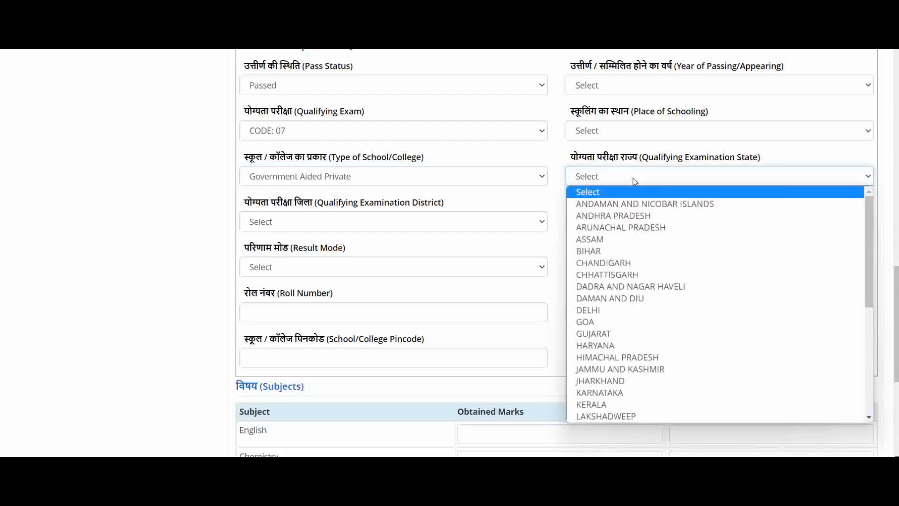
key(p)
key(p)
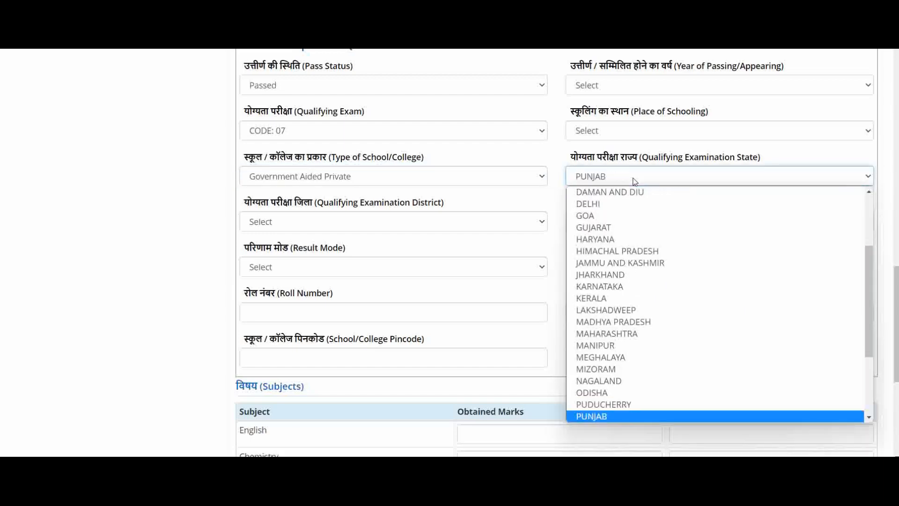
key(u)
key(Return)
Set the qualifying examination district for the 12th qualification to PRATAPGARH.
scroll(480, 200, down, 1)
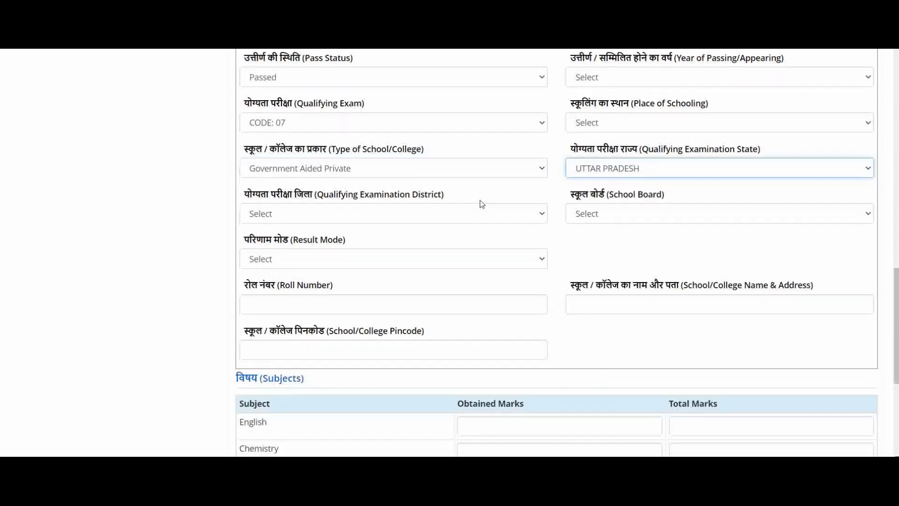
click(319, 165)
click(319, 165)
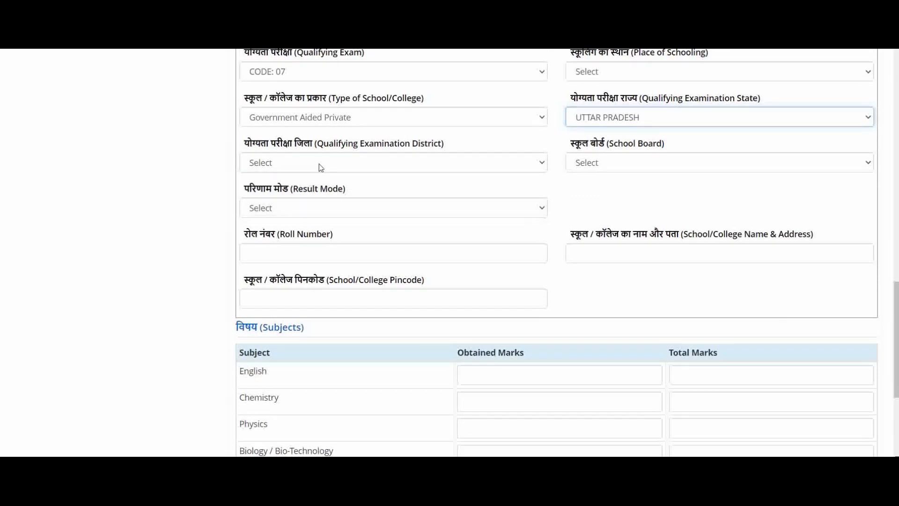
click(319, 164)
scroll(669, 206, up, 1)
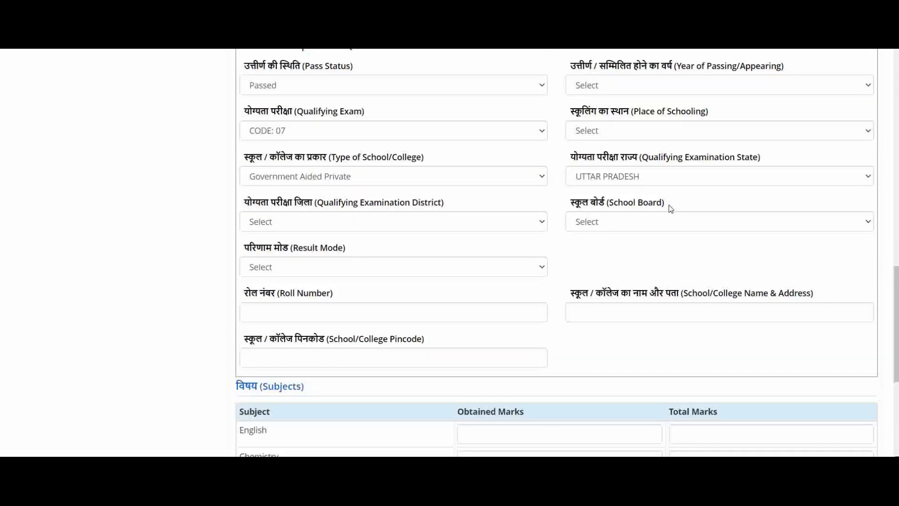
scroll(490, 201, down, 1)
scroll(490, 200, down, 1)
click(348, 167)
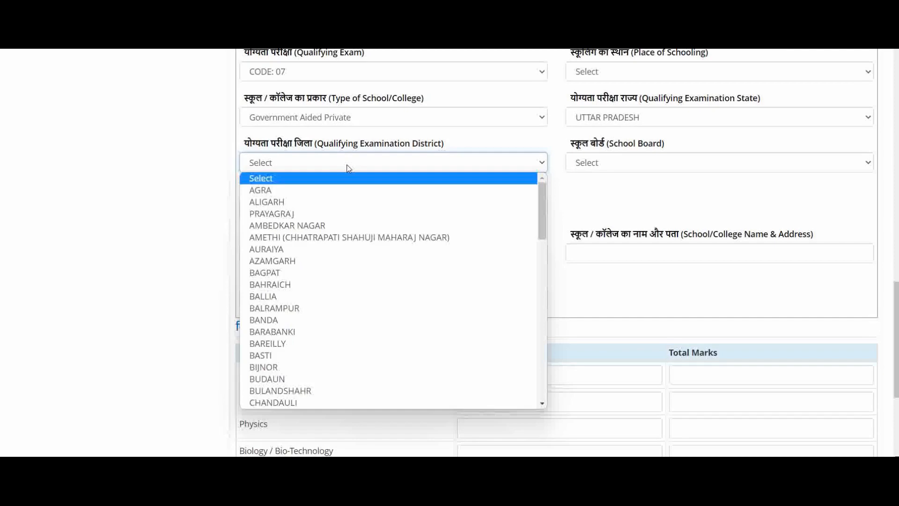
key(p)
key(p)
key(p)
key(Return)
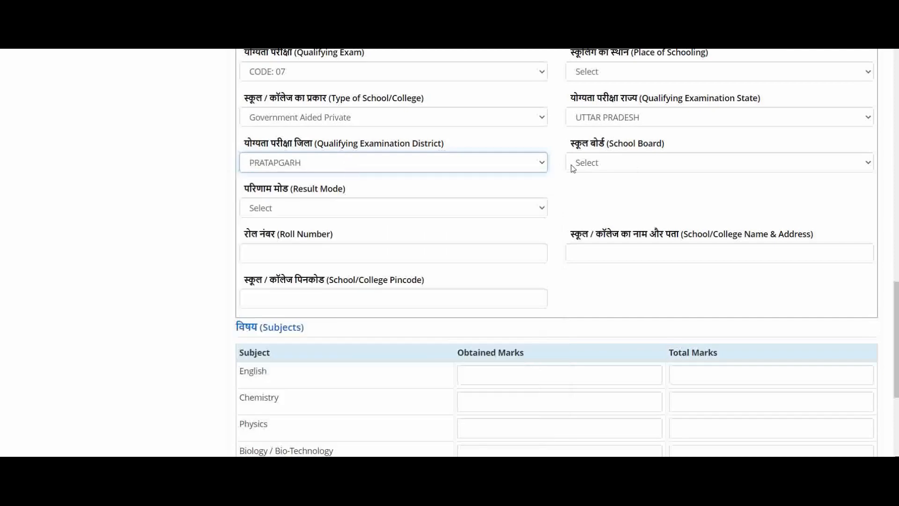
Set the 12th school board to OTHER and the result mode to Percentage.
click(637, 168)
scroll(618, 236, down, 10)
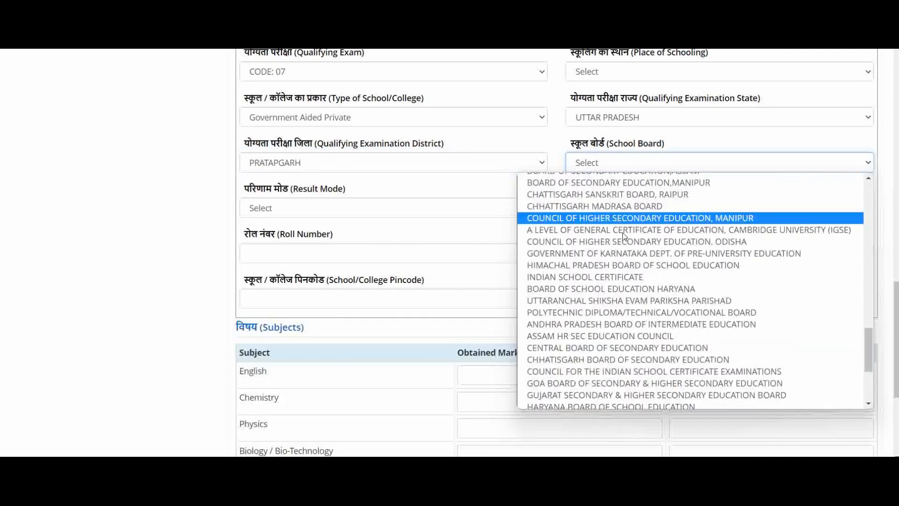
click(578, 392)
scroll(540, 204, down, 3)
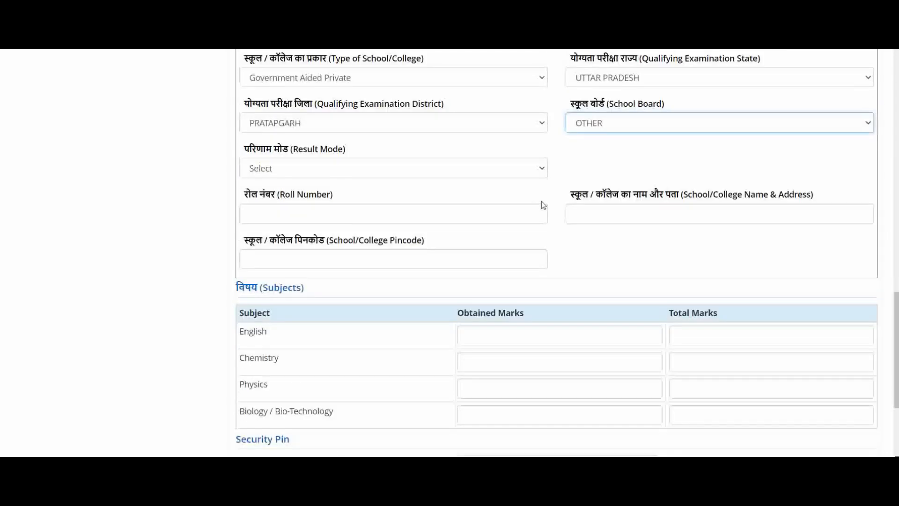
click(327, 94)
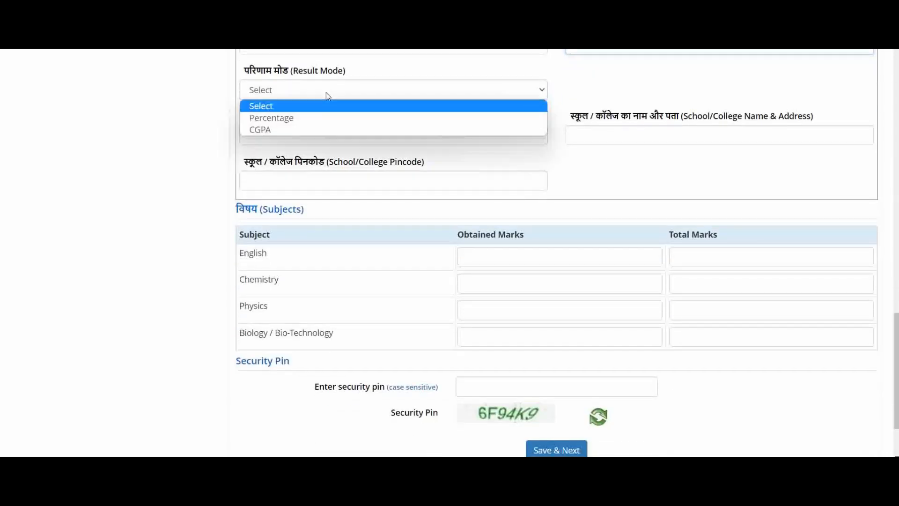
click(300, 122)
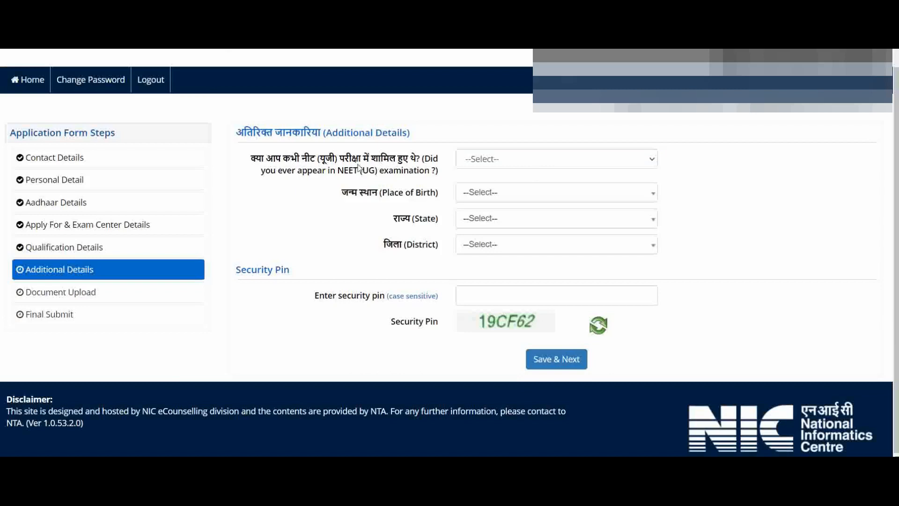
Set previous NEET (UG) appearance to No and the place of birth to India in the additional details.
click(528, 161)
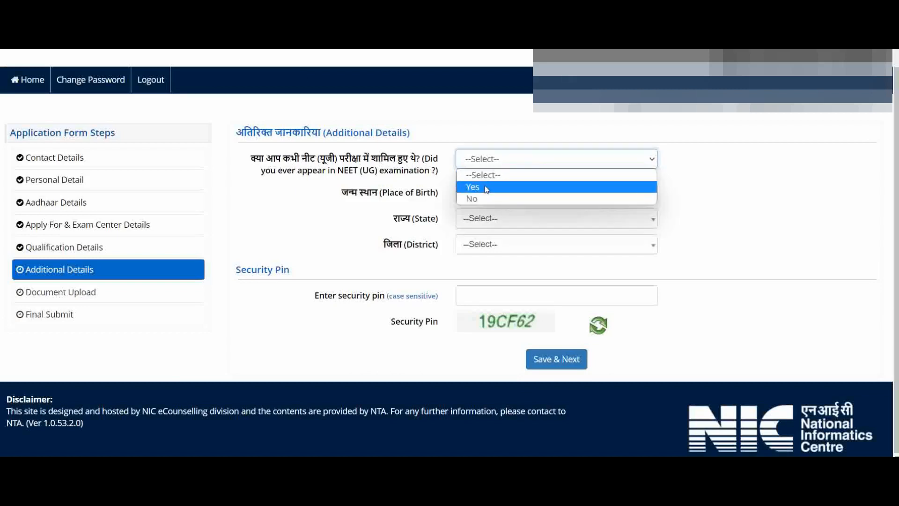
click(487, 200)
click(356, 206)
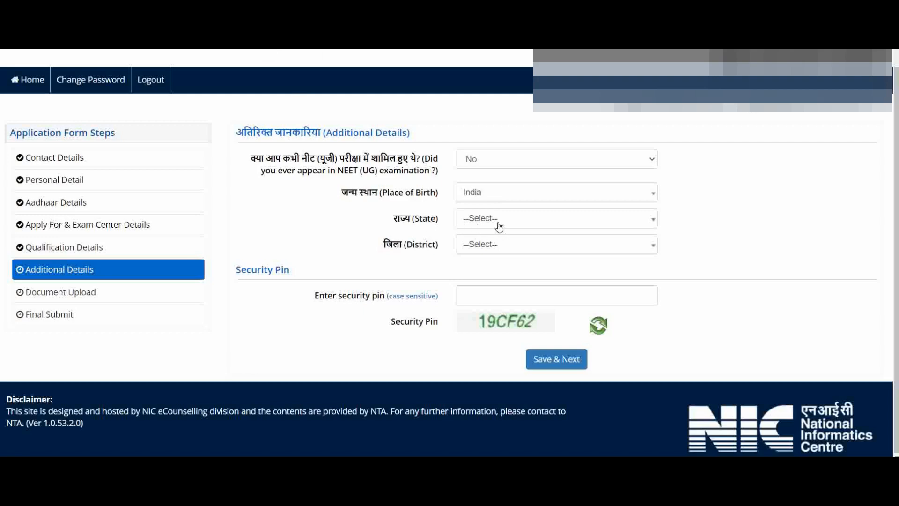
Set the birth state to UTTAR PRADESH and the birth district to PRATAPGARH.
click(501, 227)
click(492, 249)
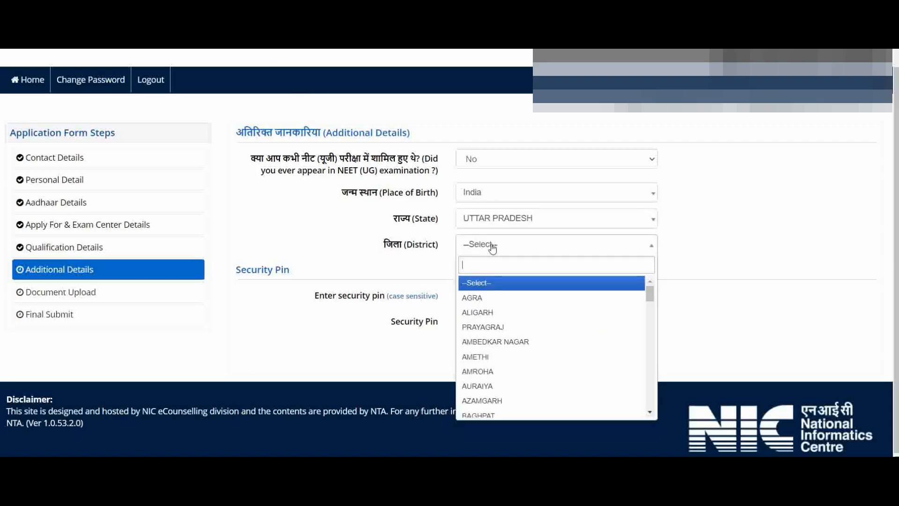
text(PP)
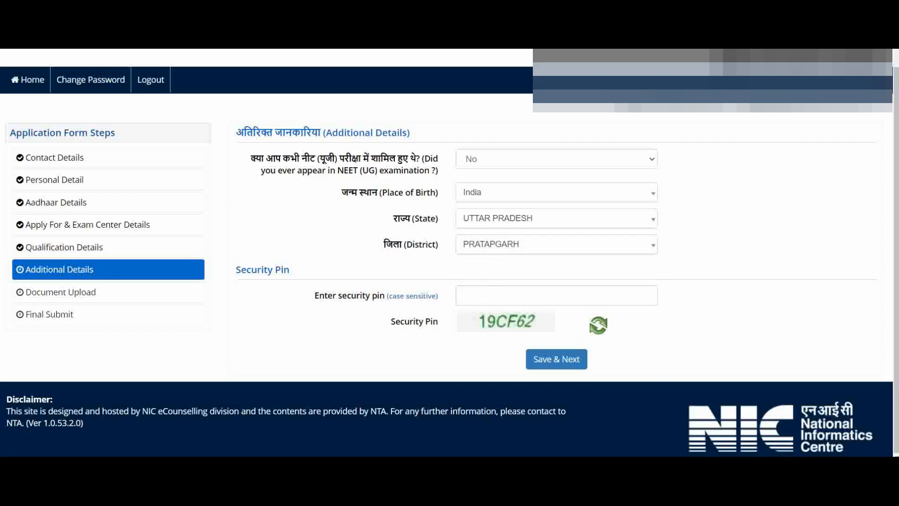
Enter the displayed security pin, then save the additional details section and confirm its submission.
text(19CF62)
click(553, 363)
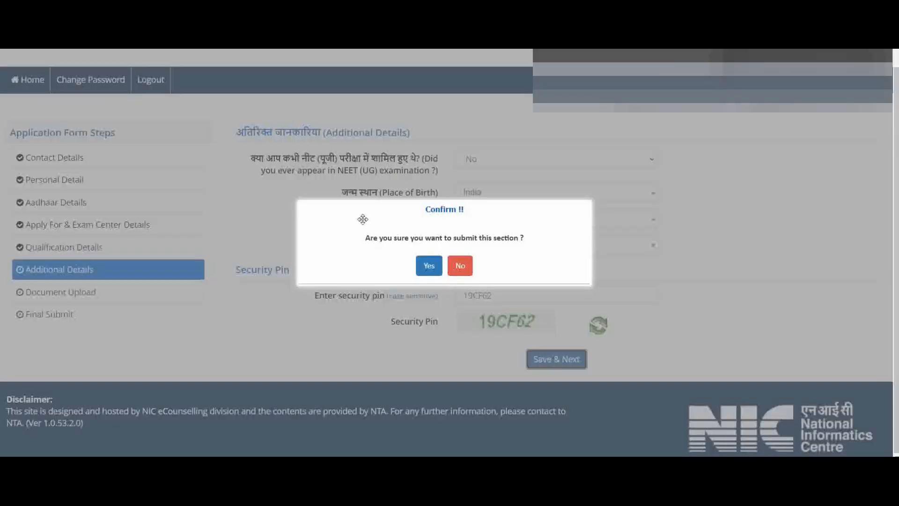
click(429, 266)
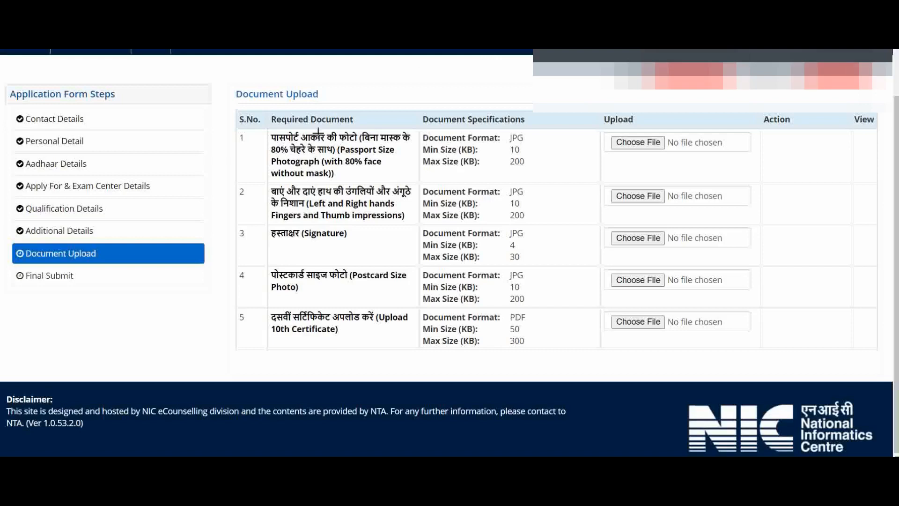
Review the required documents and their format and file size limits, from the passport photograph to the 10th certificate.
mouse_move(267, 126)
mouse_down()
mouse_move(286, 180)
mouse_move(413, 185)
mouse_up()
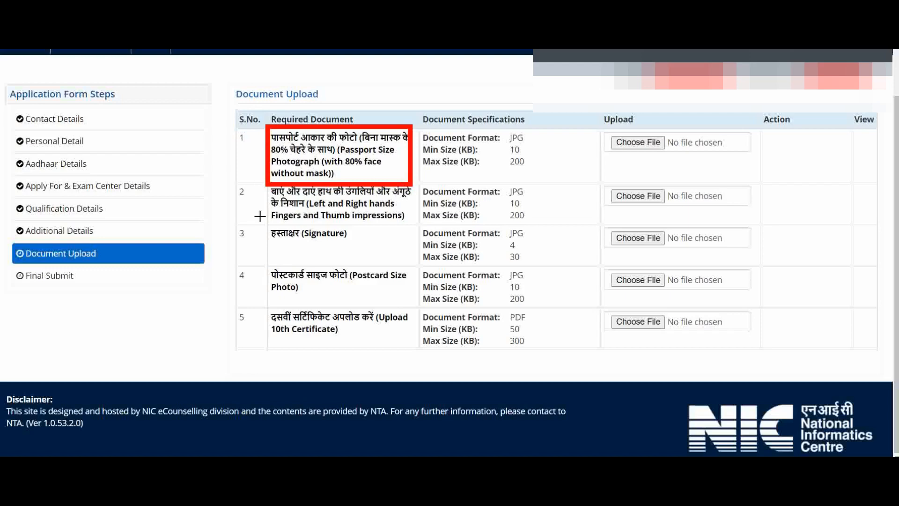
mouse_move(258, 181)
mouse_down()
mouse_move(370, 236)
mouse_move(414, 233)
mouse_move(414, 225)
mouse_up()
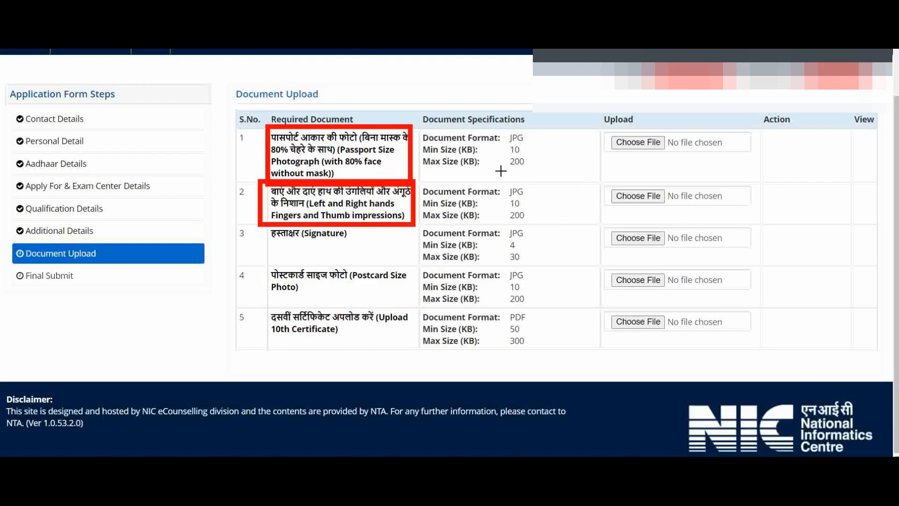
mouse_move(505, 117)
mouse_down()
mouse_move(505, 157)
mouse_move(541, 171)
mouse_move(530, 235)
mouse_move(544, 226)
mouse_up()
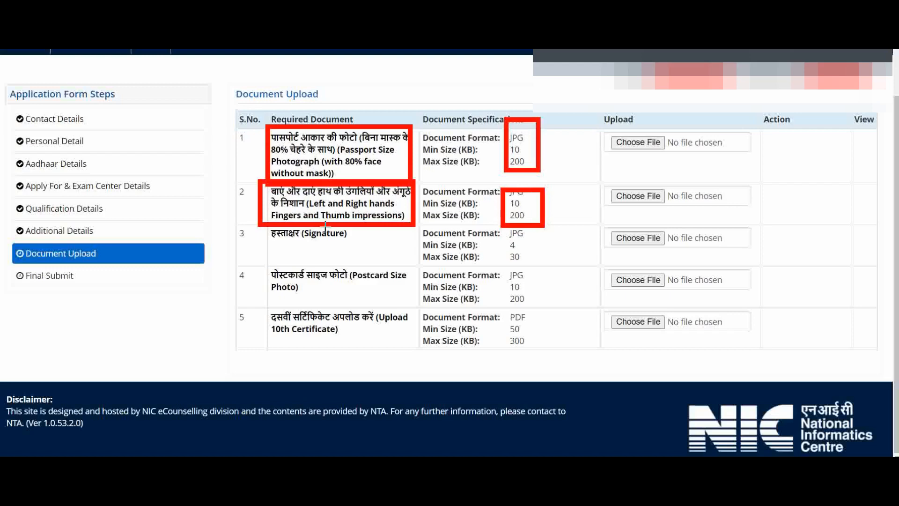
mouse_move(498, 217)
mouse_down()
mouse_move(502, 273)
mouse_move(543, 264)
mouse_up()
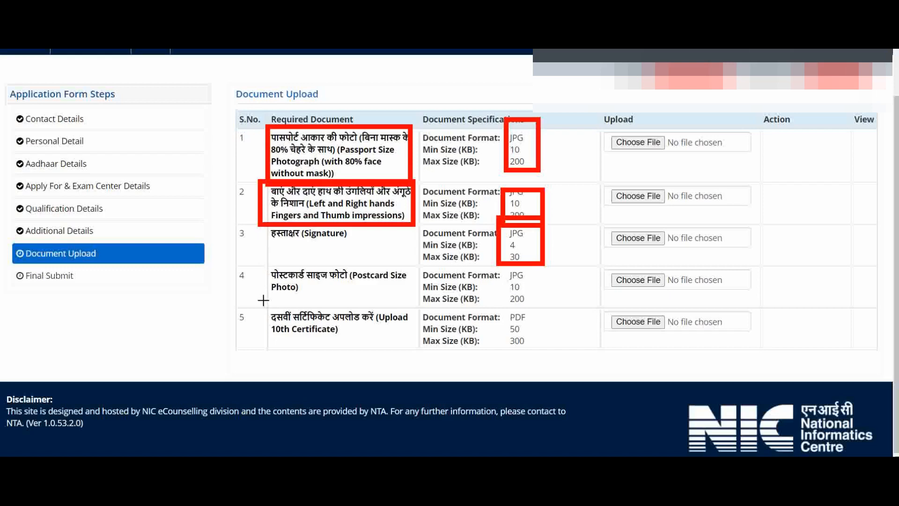
mouse_move(257, 297)
mouse_down()
mouse_move(365, 340)
mouse_move(403, 340)
mouse_up()
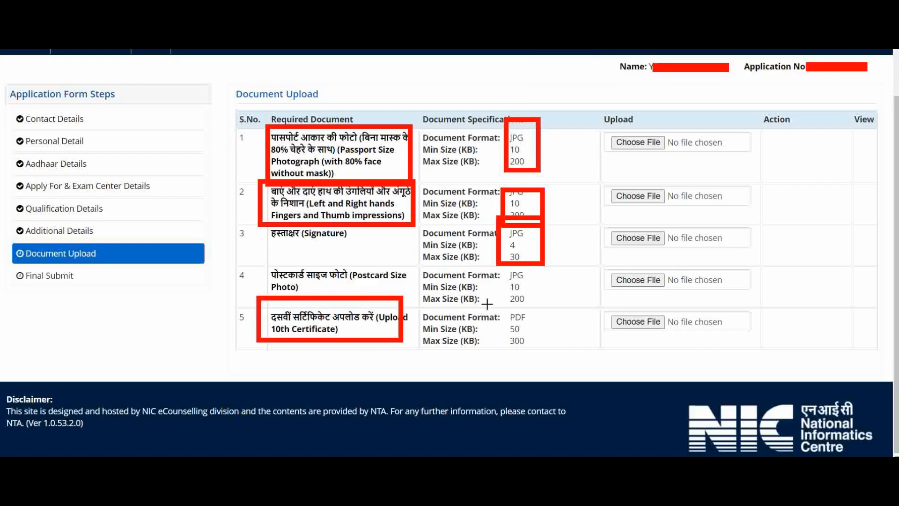
mouse_move(486, 302)
mouse_down()
mouse_move(492, 331)
mouse_move(535, 352)
mouse_up()
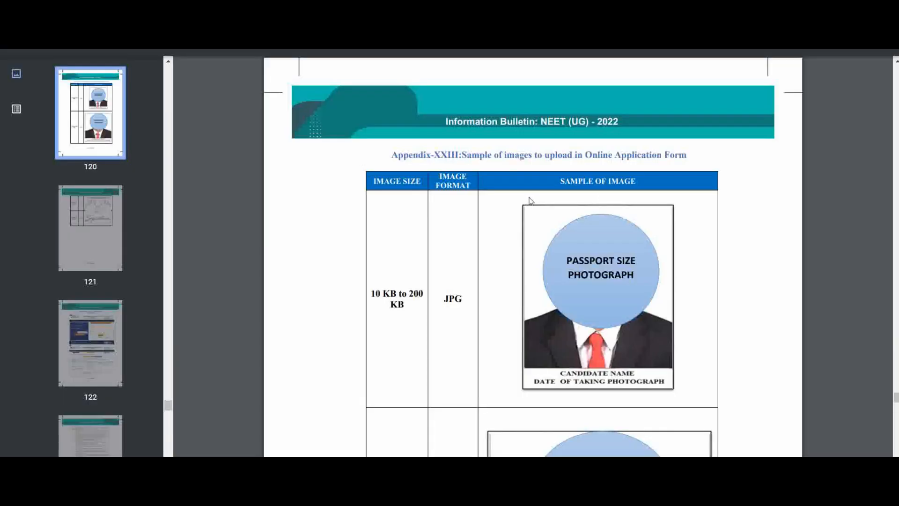
Examine the sample photographs, finger and thumb impressions and signature in Appendix-XXIII of the NEET (UG) 2022 Information Bulletin.
scroll(519, 241, down, 2)
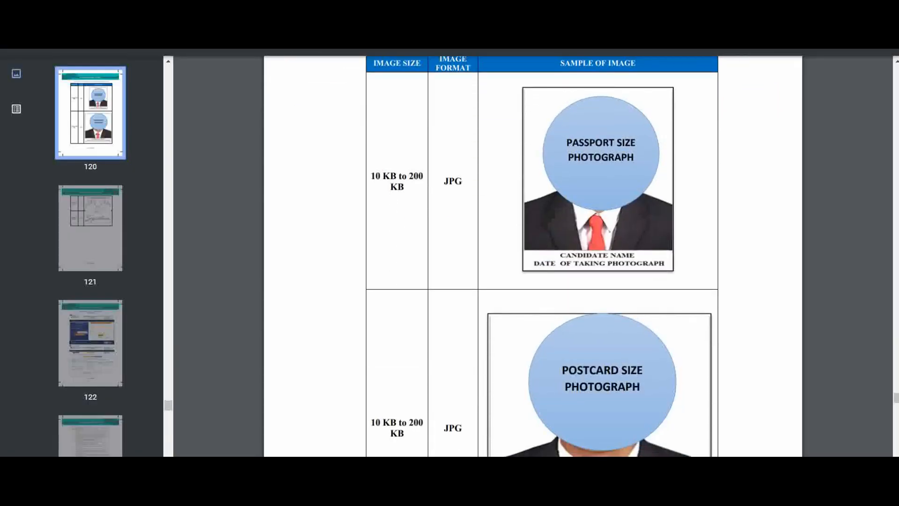
scroll(581, 215, down, 1)
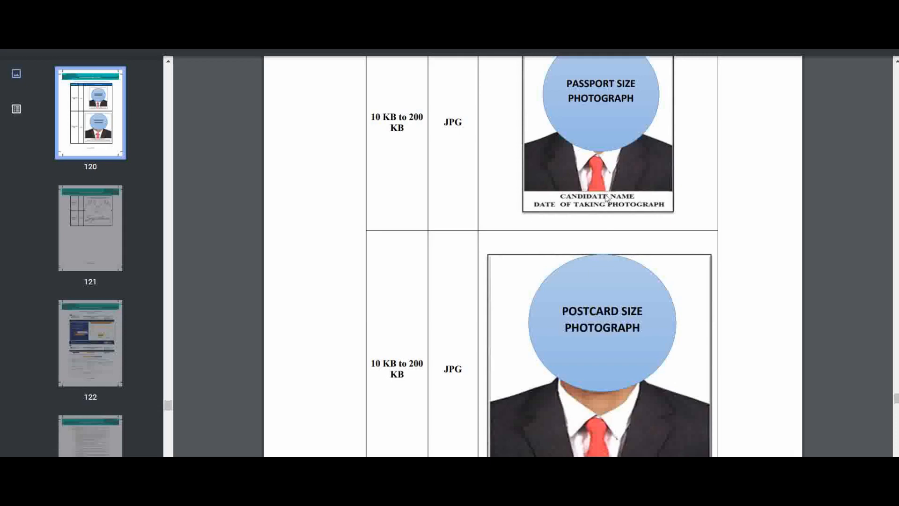
scroll(531, 232, down, 7)
scroll(531, 232, down, 2)
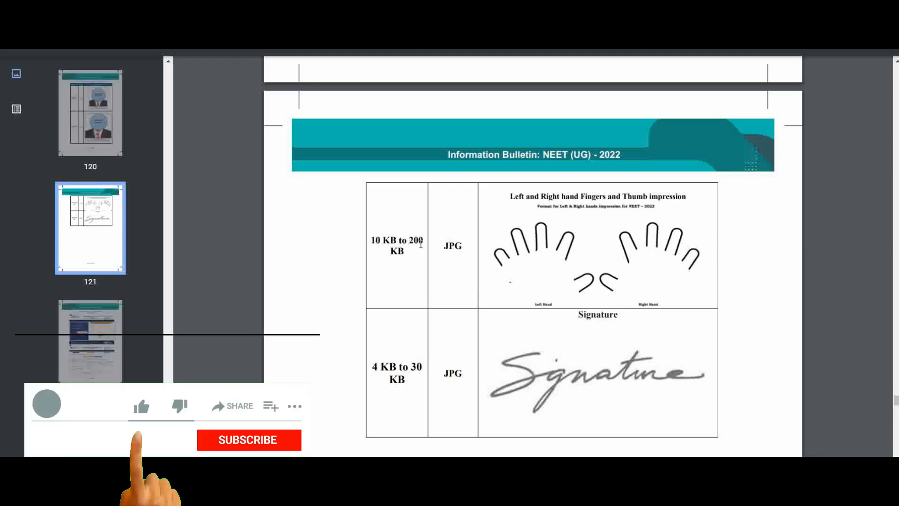
scroll(533, 258, down, 1)
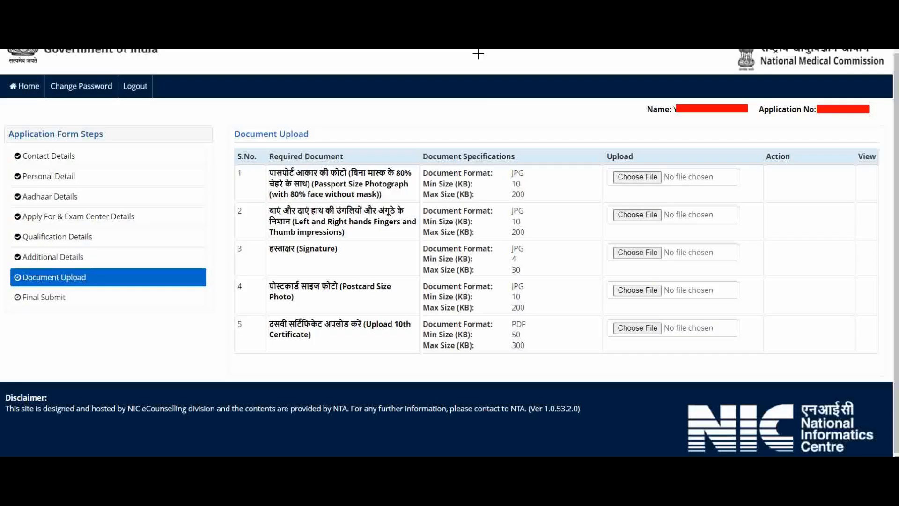
Check the file upload fields for the five required documents and the Final Submit stage of the application.
drag(604, 163, 739, 341)
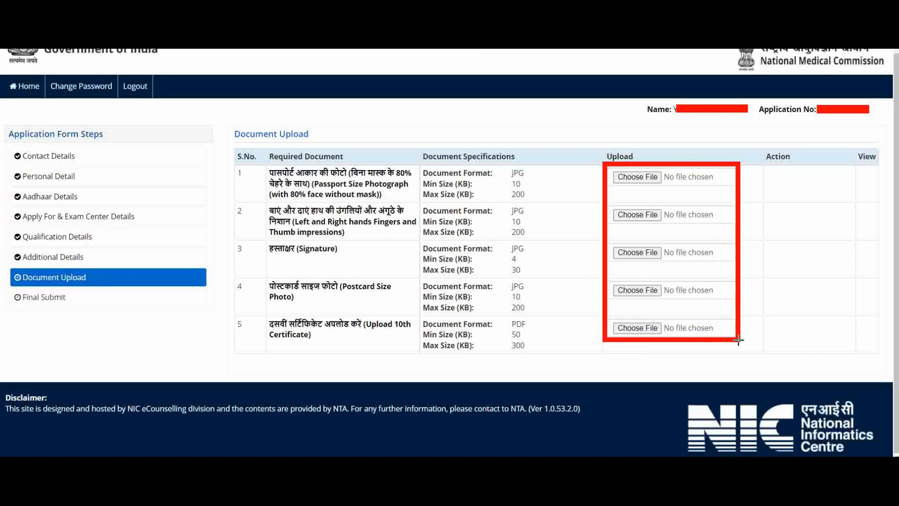
drag(14, 288, 67, 311)
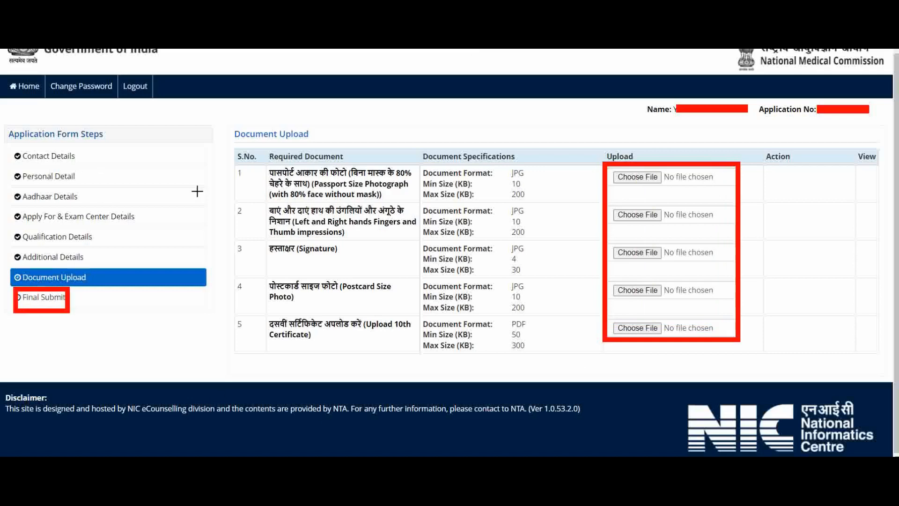